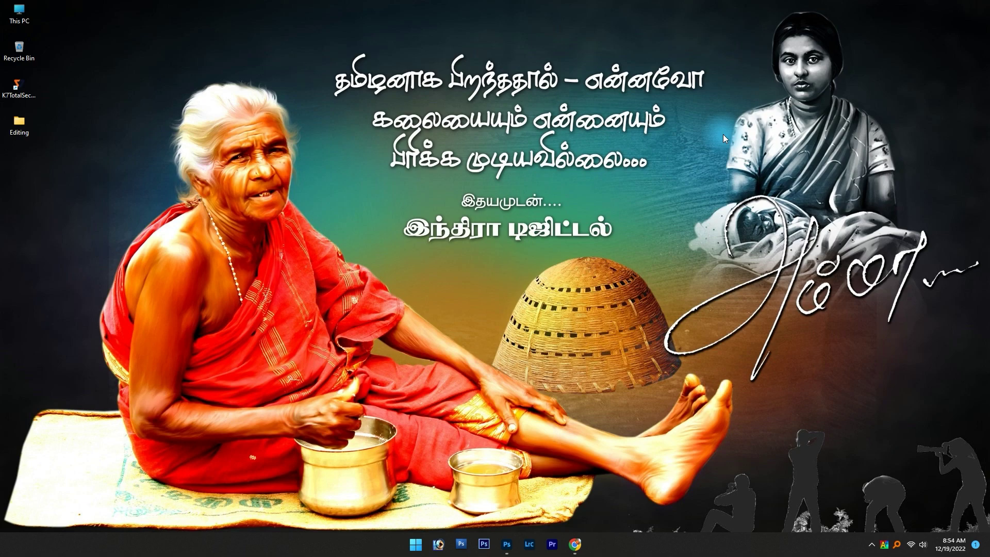
# Restore Photoshop with the boy's portrait and zoom out so the whole photo fits.
pyautogui.click(507, 544)
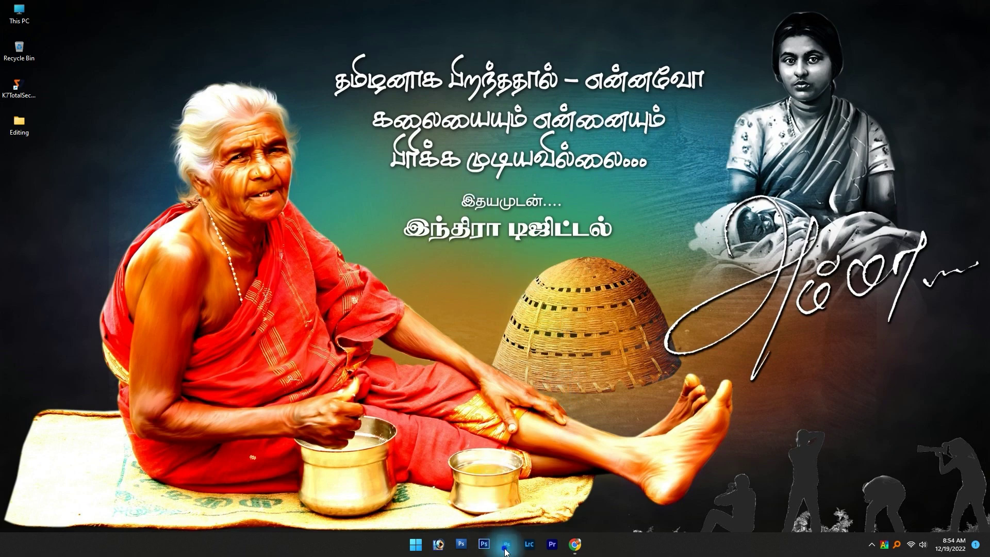
pyautogui.scroll(-2, 413, 274)
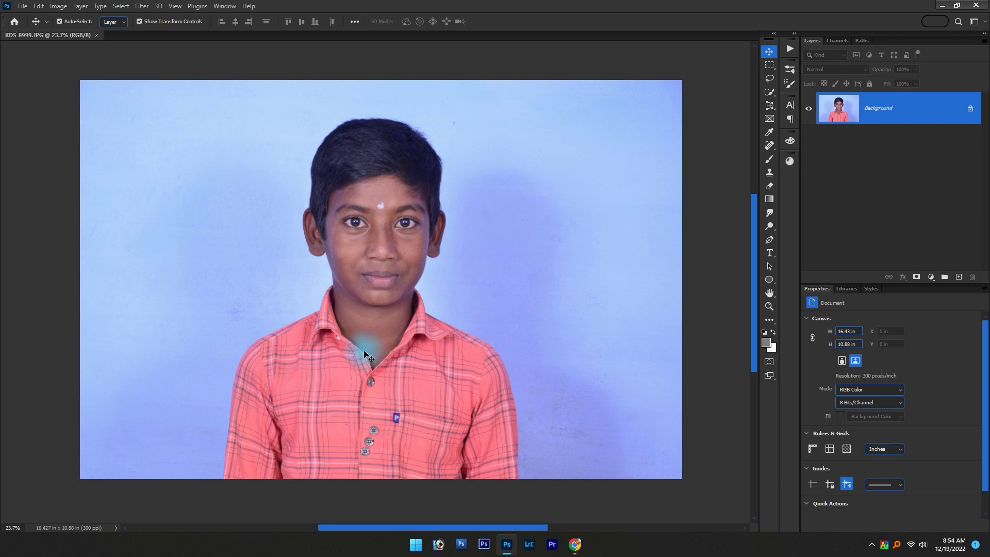
# Apply the PP - 600 crop preset (3.5 × 4.5 cm, 600 ppi) with the Crop tool.
pyautogui.press('c')
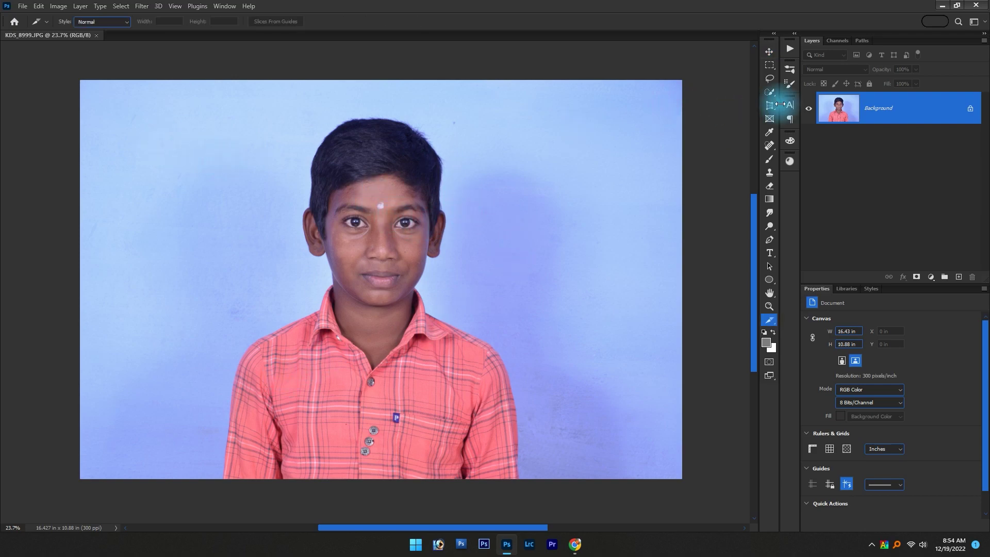
pyautogui.click(770, 105)
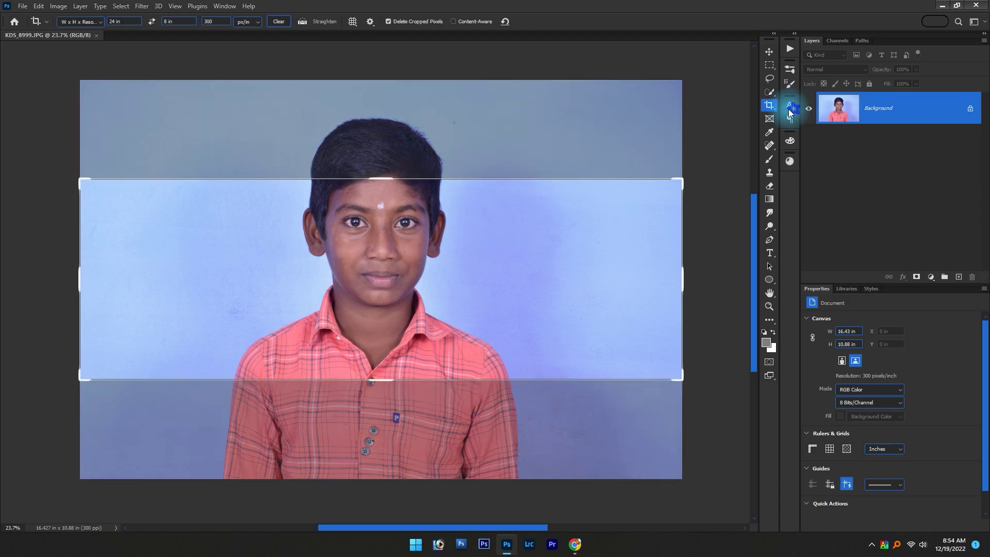
pyautogui.click(80, 22)
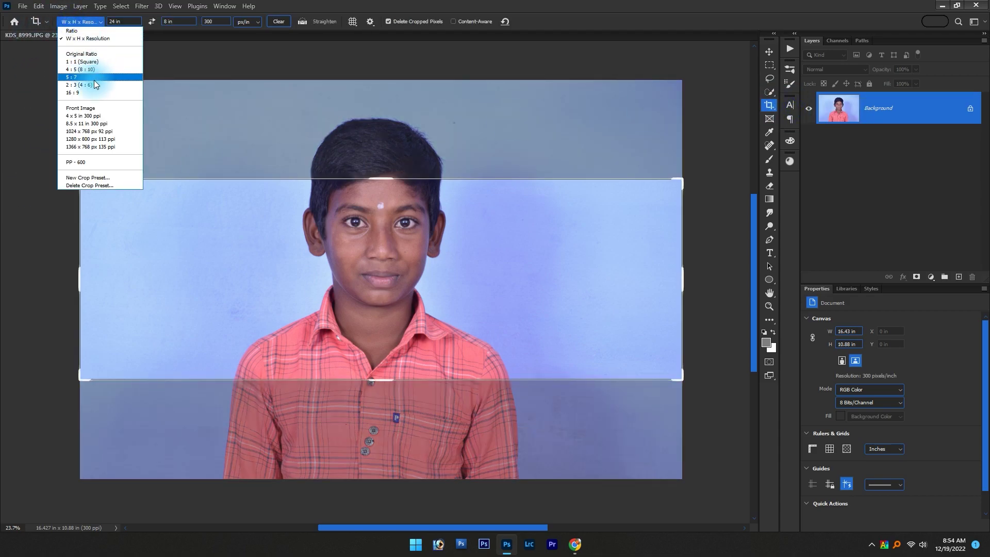
pyautogui.click(94, 162)
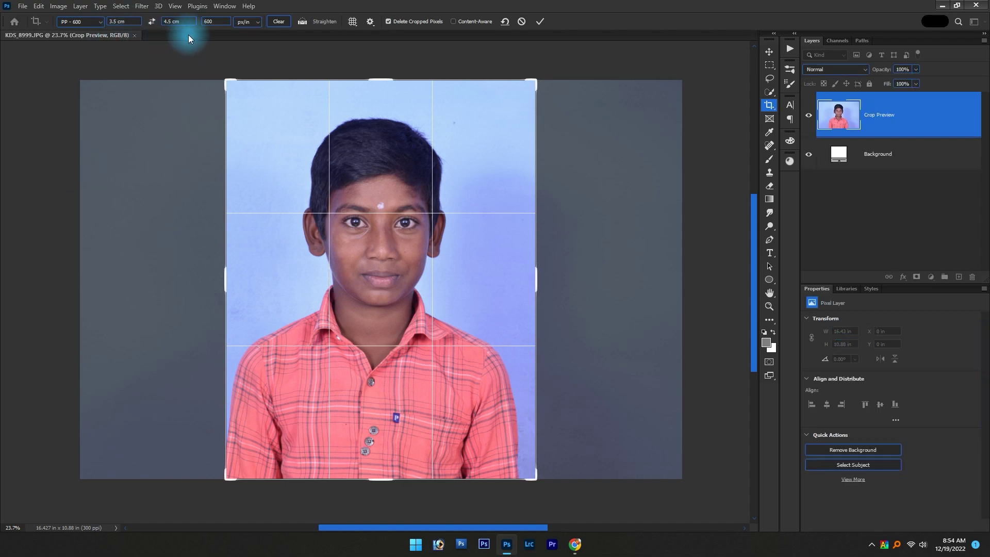
pyautogui.click(174, 22)
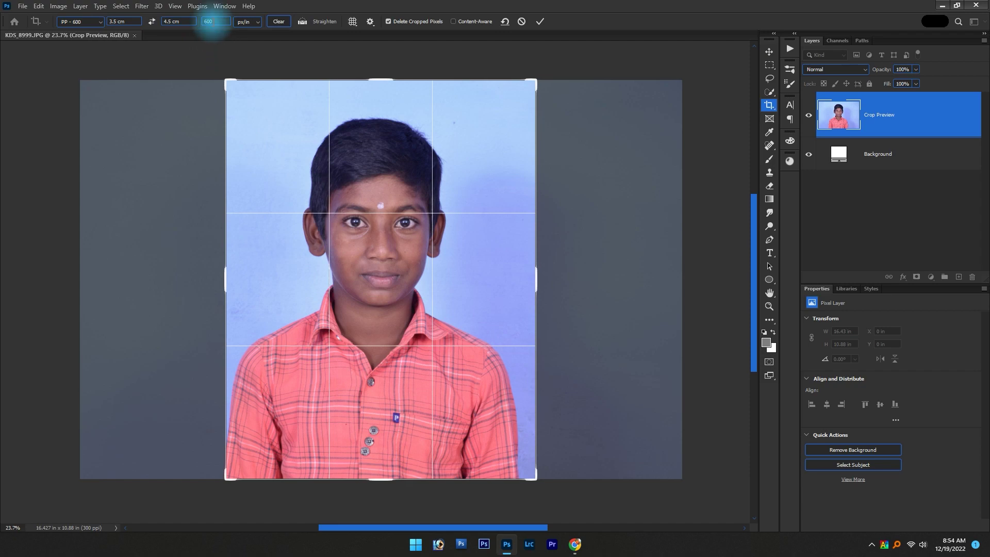
# Shrink, slightly straighten and position the crop around head and shoulders, then commit it.
pyautogui.click(538, 81)
pyautogui.moveTo(538, 81); pyautogui.dragTo(506, 115)
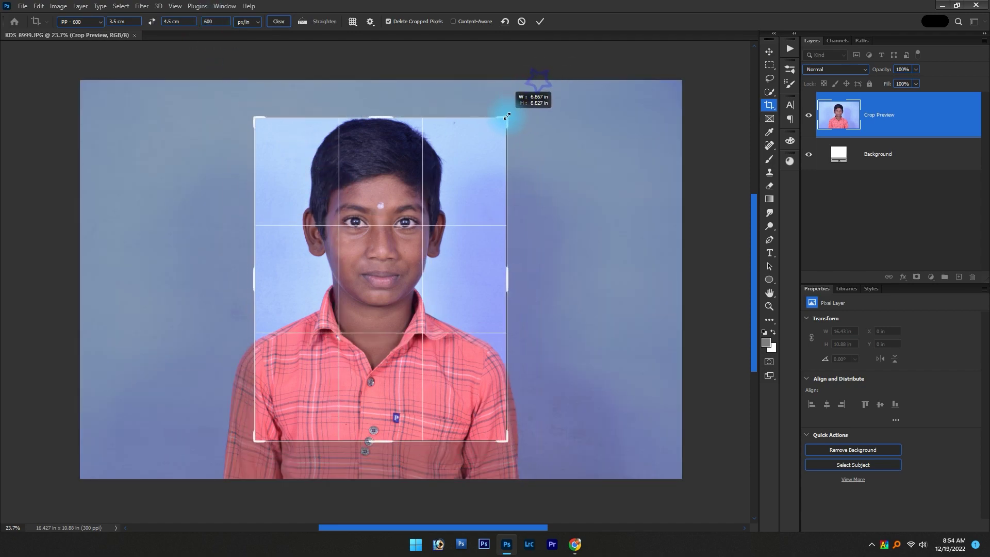
pyautogui.moveTo(520, 159); pyautogui.dragTo(518, 150)
pyautogui.moveTo(398, 239); pyautogui.dragTo(406, 249)
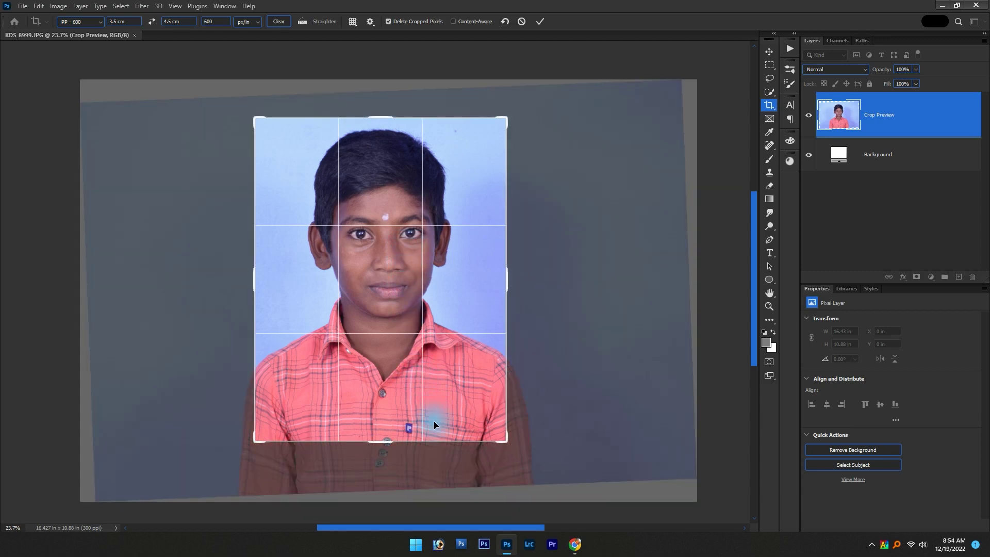
pyautogui.moveTo(434, 426); pyautogui.dragTo(379, 395)
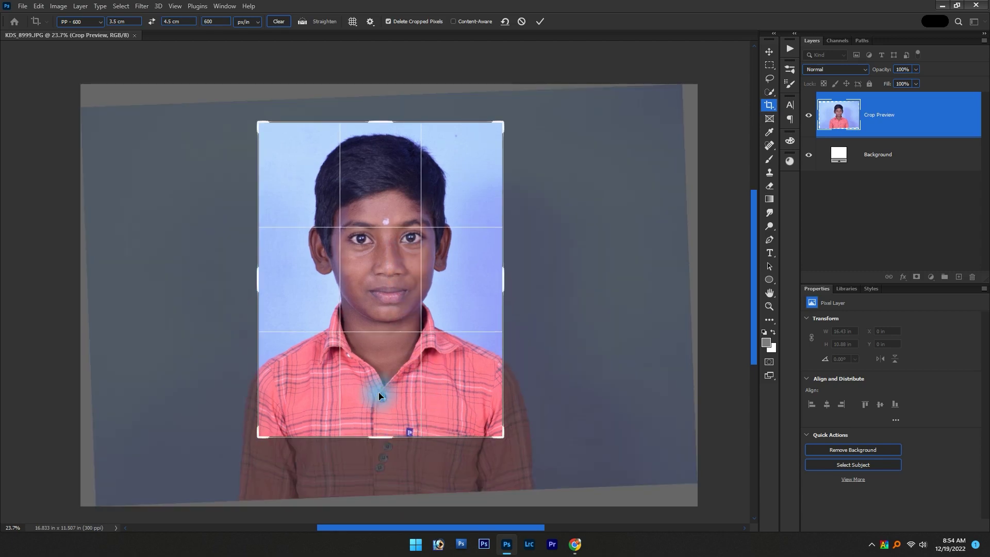
pyautogui.doubleClick(379, 395)
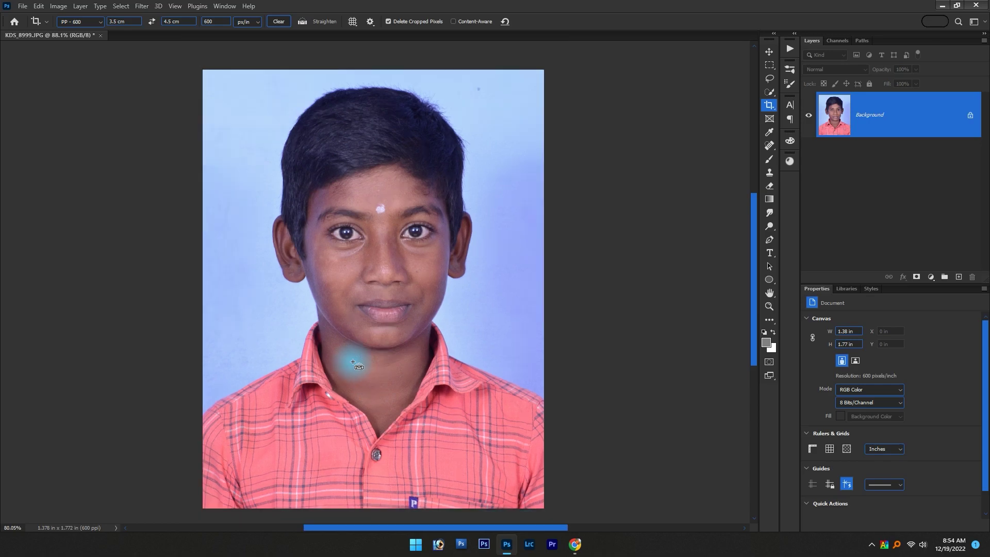
# Duplicate the photo onto a new layer and enlarge the copy slightly.
pyautogui.hotkey('ctrl', 'j')
pyautogui.hotkey('ctrl', 't')
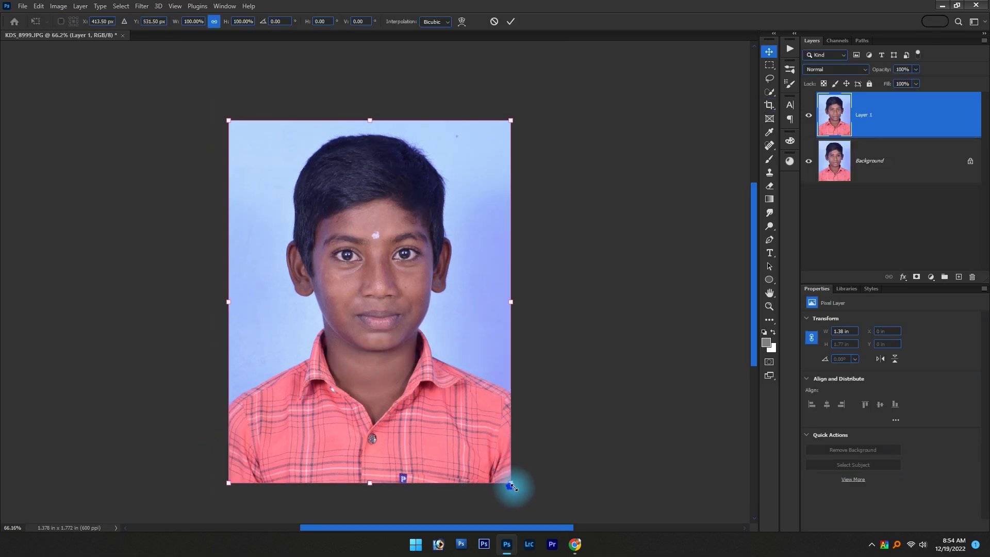
pyautogui.moveTo(511, 486); pyautogui.dragTo(513, 488)
pyautogui.doubleClick(505, 459)
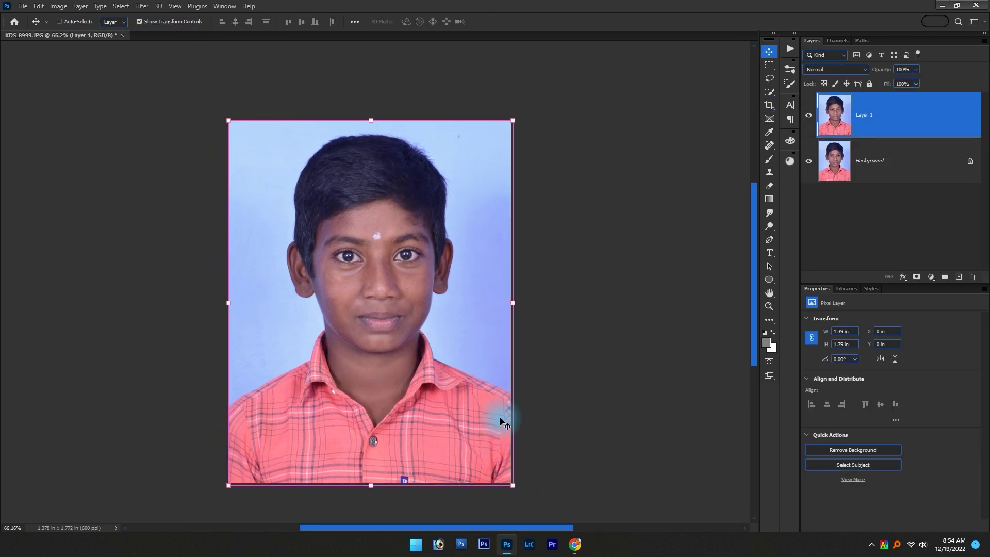
# Apply Levels with the black input set to 11.
pyautogui.hotkey('ctrl', 'l')
pyautogui.moveTo(479, 115); pyautogui.dragTo(543, 123)
pyautogui.moveTo(509, 238); pyautogui.dragTo(515, 239)
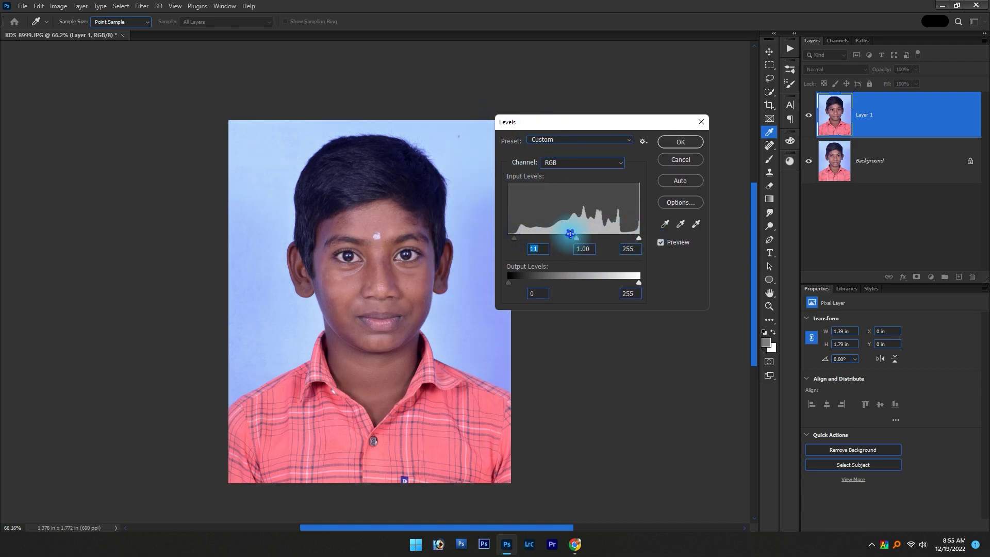
pyautogui.press('Return')
# Apply Color Balance +7/+3/-3 and merge Layer 1 down into Background.
pyautogui.hotkey('ctrl', 'b')
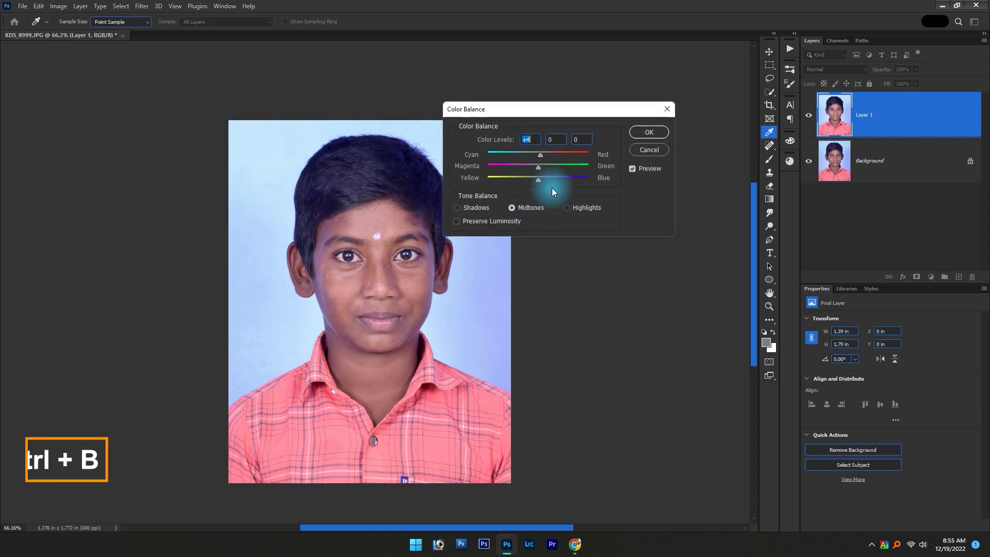
pyautogui.write('7')
pyautogui.press('Tab')
pyautogui.write('3')
pyautogui.press('Tab')
pyautogui.write('-3')
pyautogui.press('Return')
pyautogui.press('v')
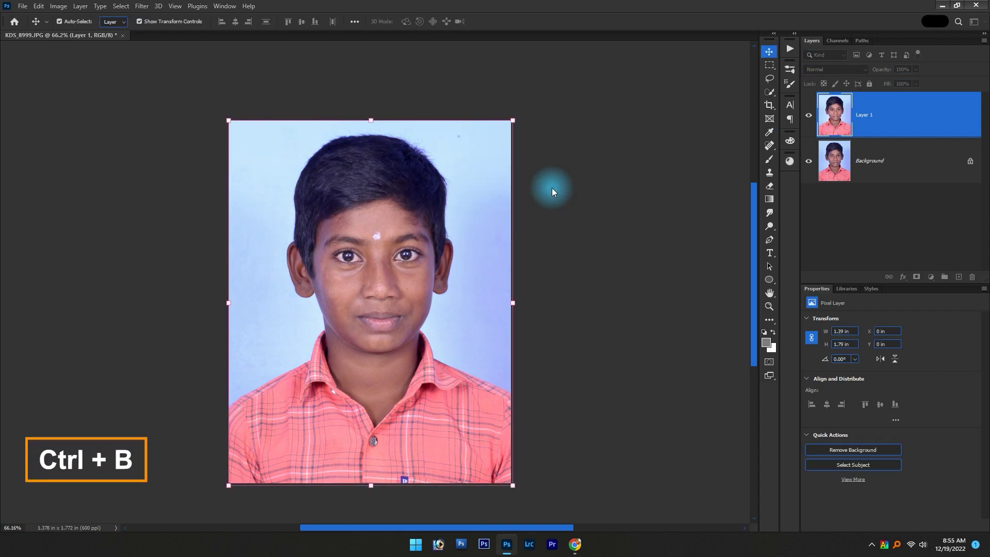
pyautogui.hotkey('ctrl', 'e')
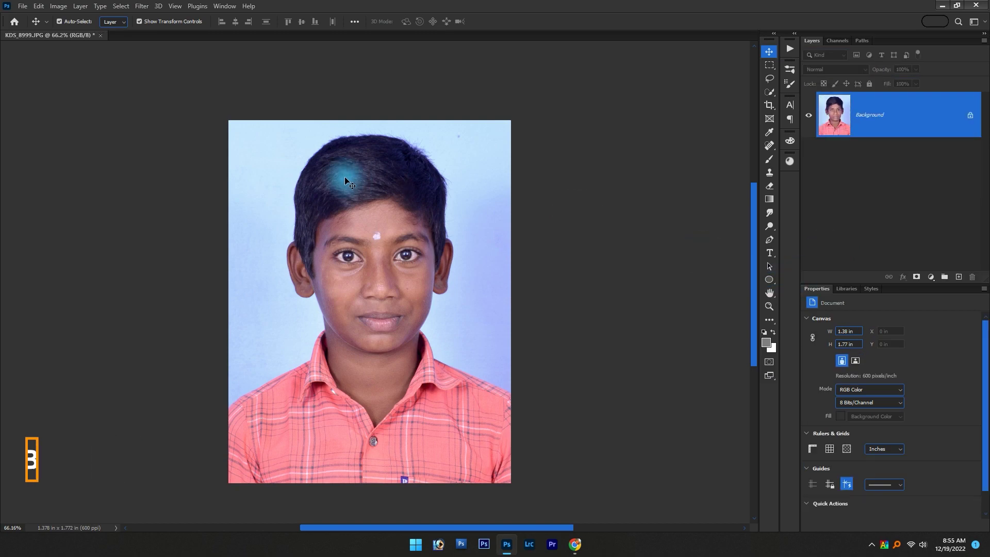
# Select the boy with Select Subject, feather 1.2 px, and add a layer mask.
pyautogui.click(771, 92)
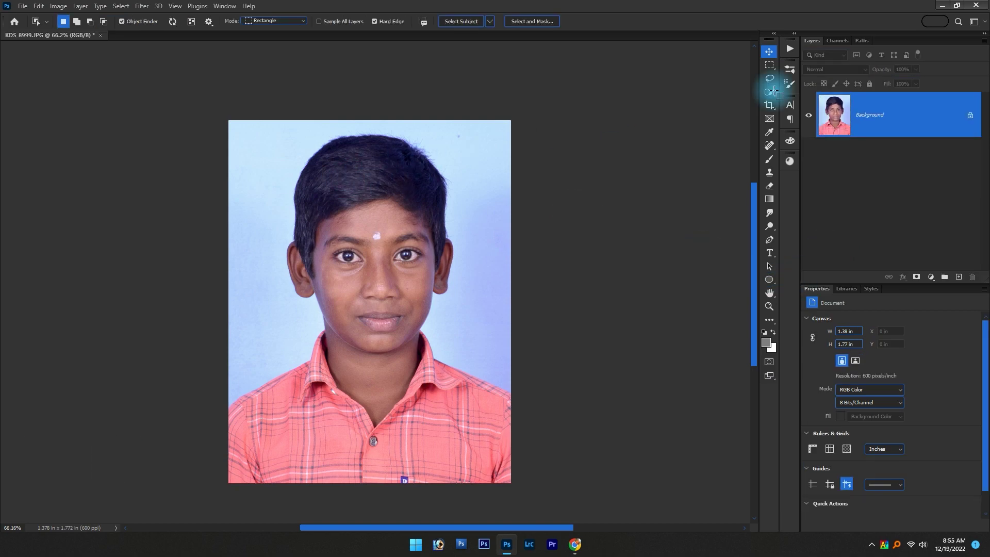
pyautogui.press('v')
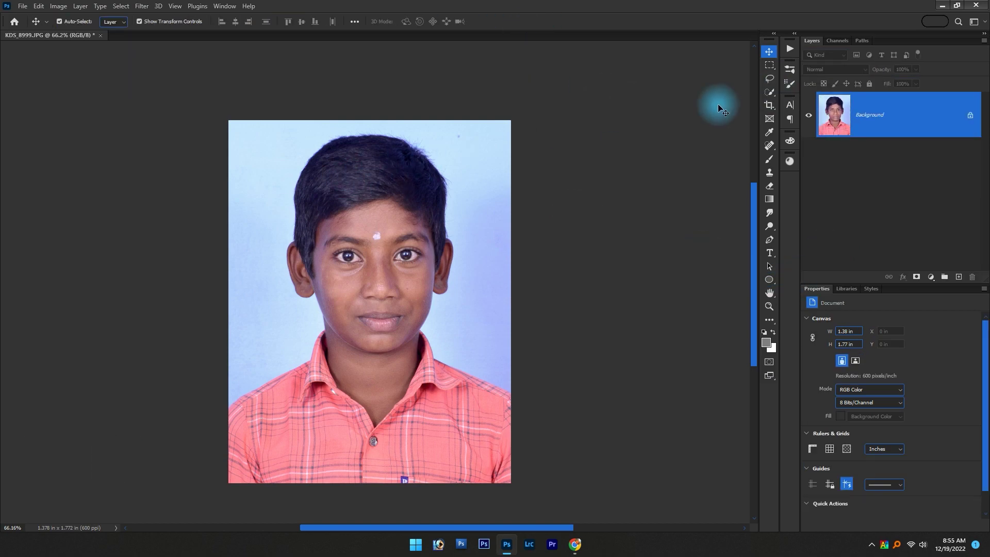
pyautogui.rightClick(771, 92)
pyautogui.click(810, 98)
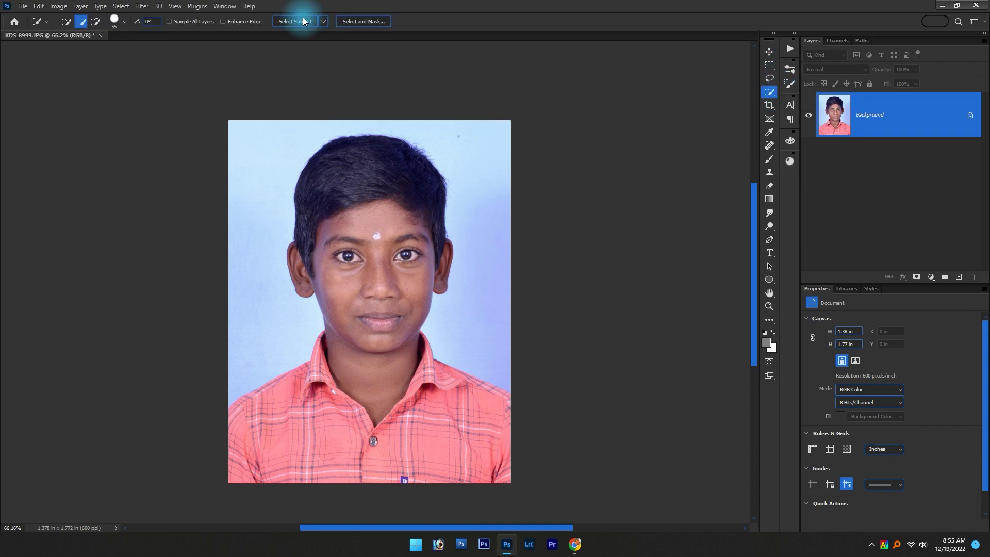
pyautogui.click(299, 19)
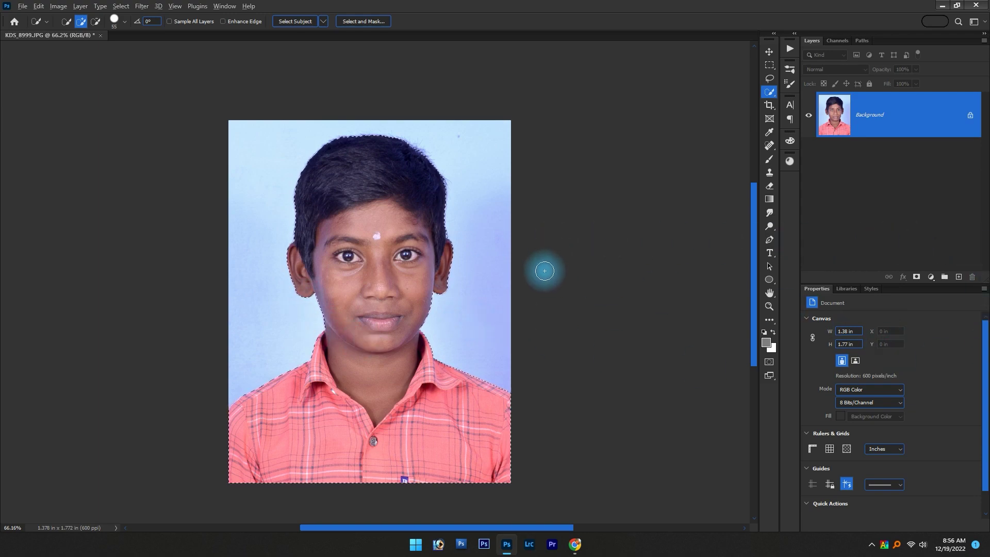
pyautogui.hotkey('shift', 'F6')
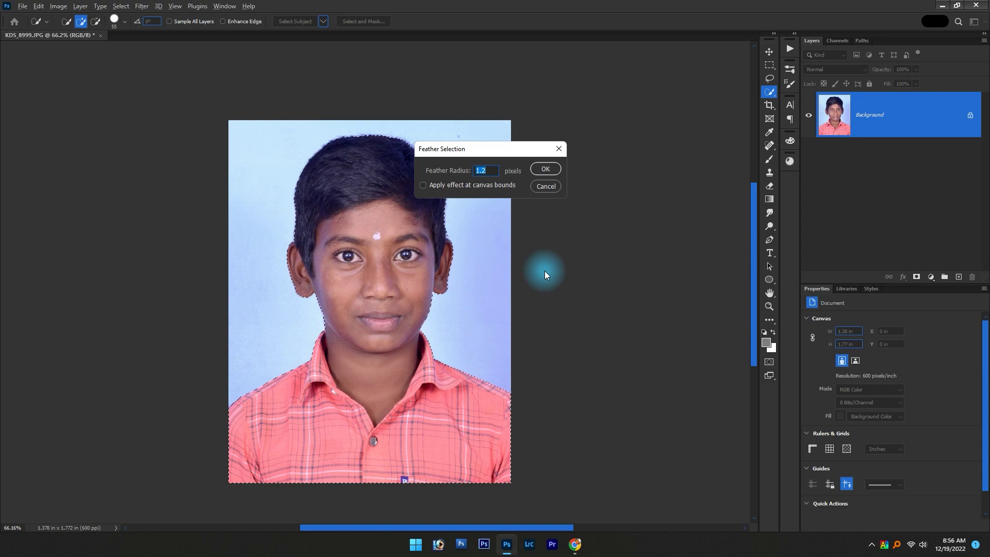
pyautogui.press('Return')
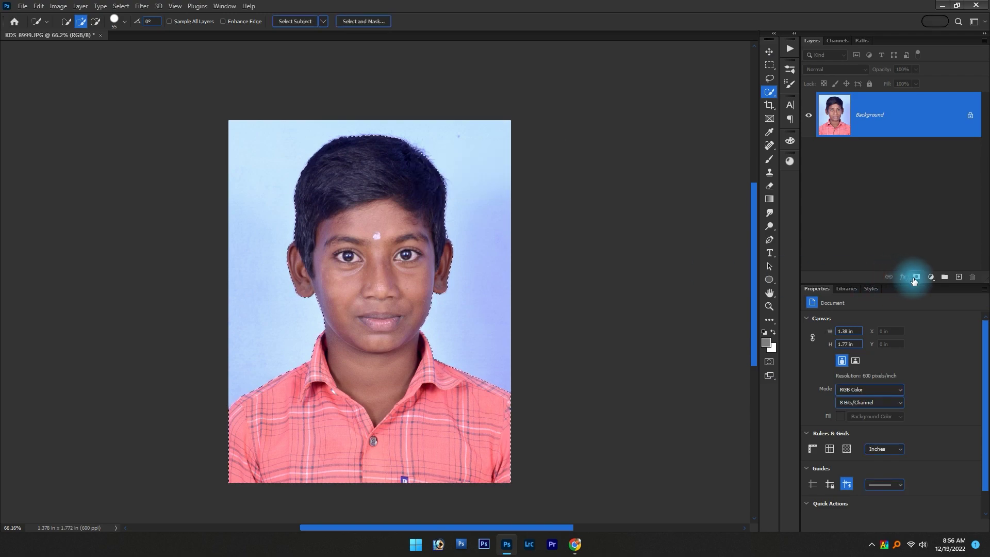
pyautogui.click(916, 277)
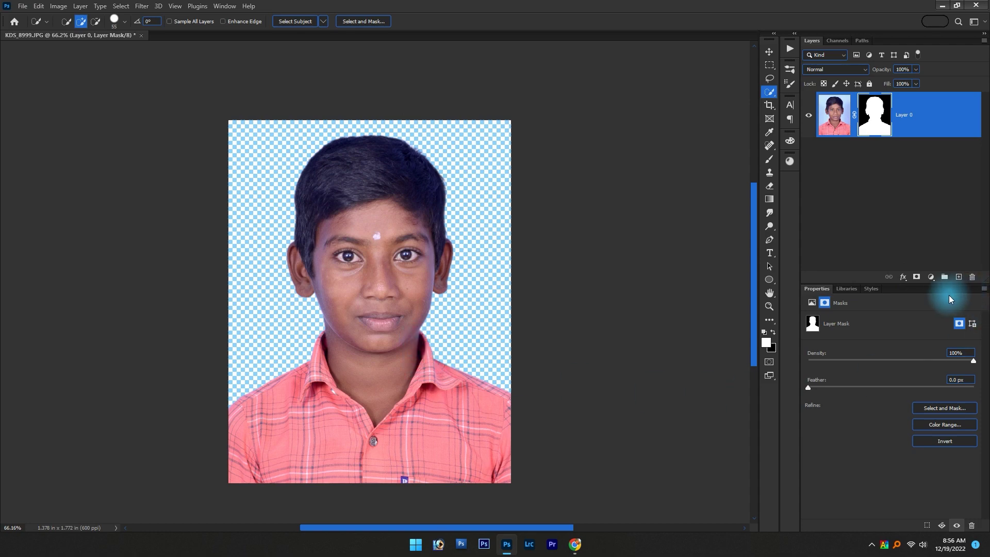
# Add a sky-blue Solid Color fill layer (cyan 100) and move it beneath the photo.
pyautogui.click(929, 282)
pyautogui.click(929, 287)
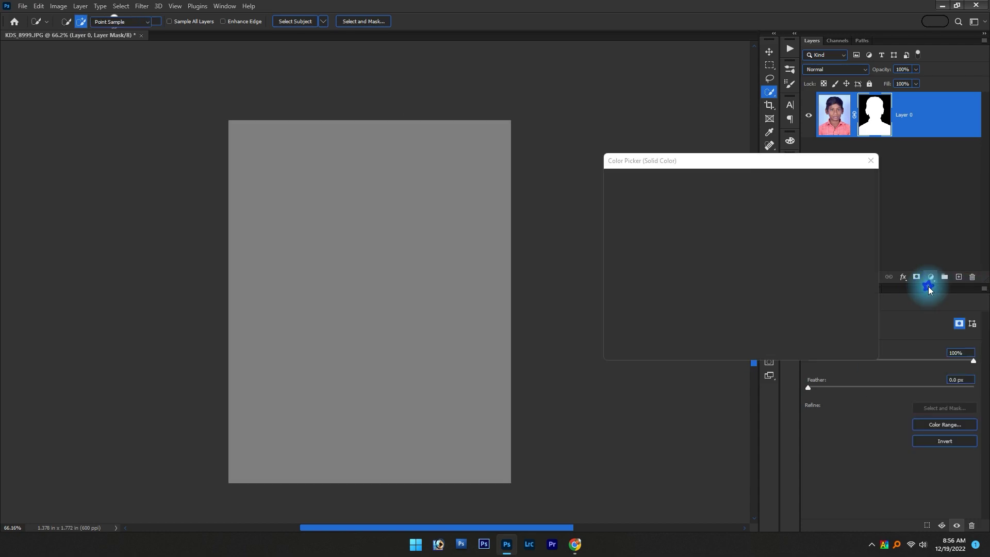
pyautogui.doubleClick(851, 305)
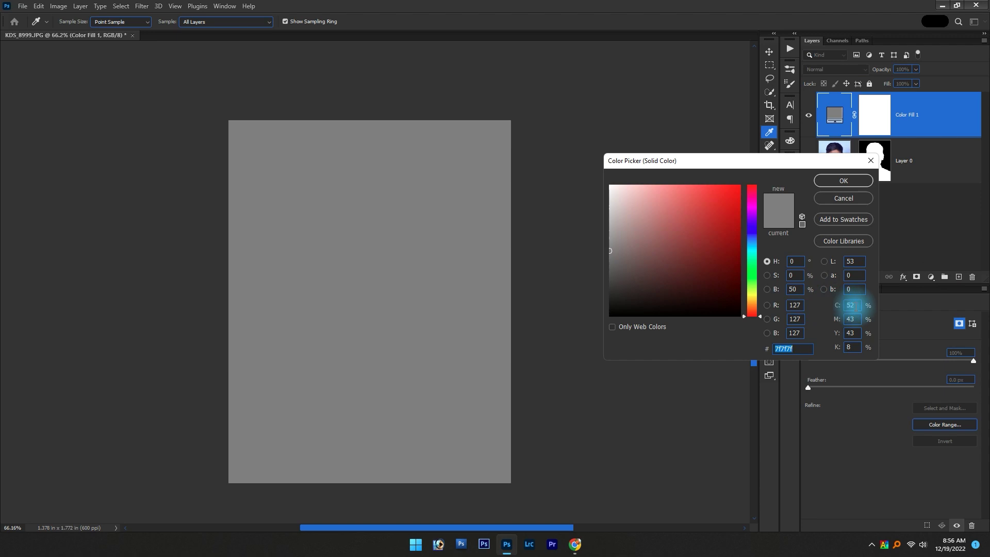
pyautogui.write('100')
pyautogui.press('Tab')
pyautogui.write('0')
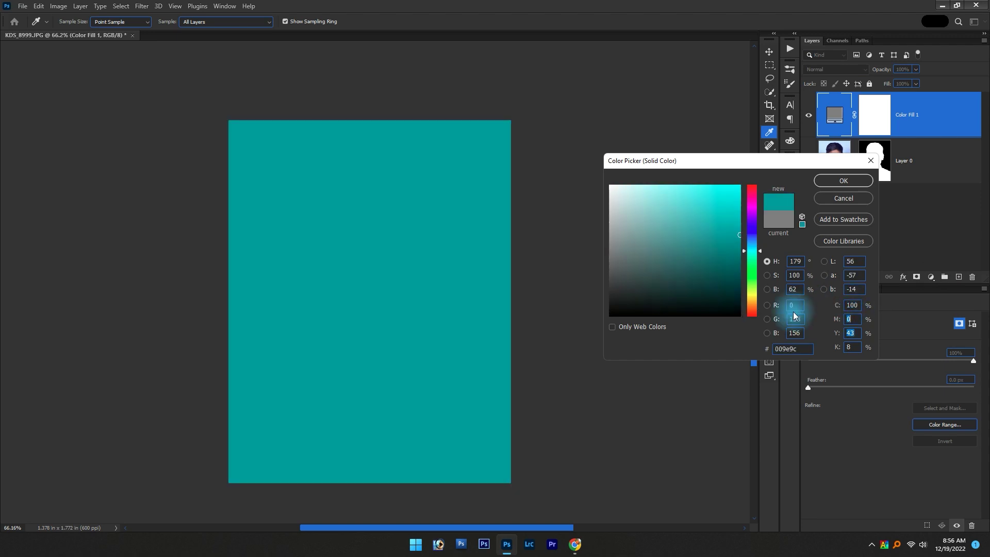
pyautogui.press('Return')
pyautogui.hotkey('ctrl', '[')
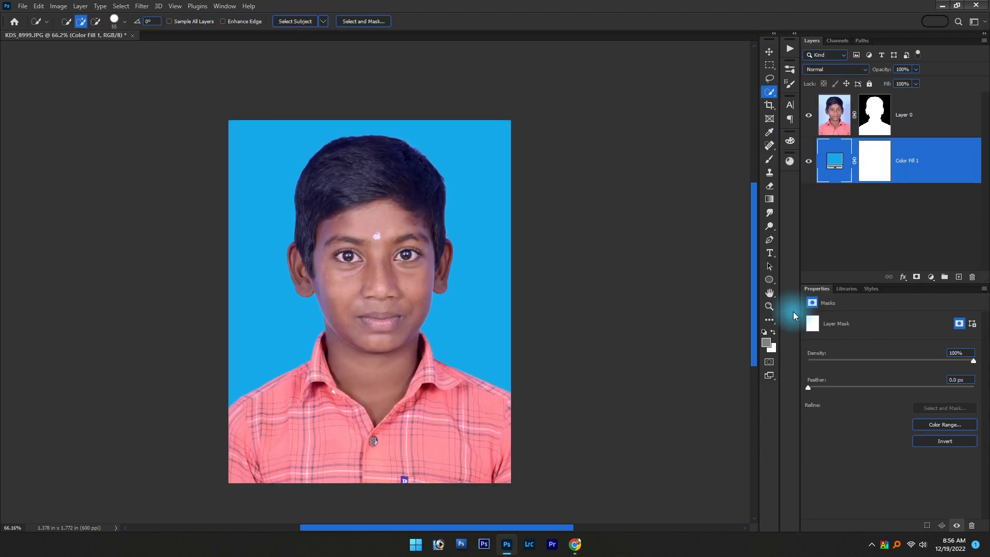
# Select the photo layer Layer 0 from the layers under the boy's face.
pyautogui.press('v')
pyautogui.scroll(3, 350, 199)
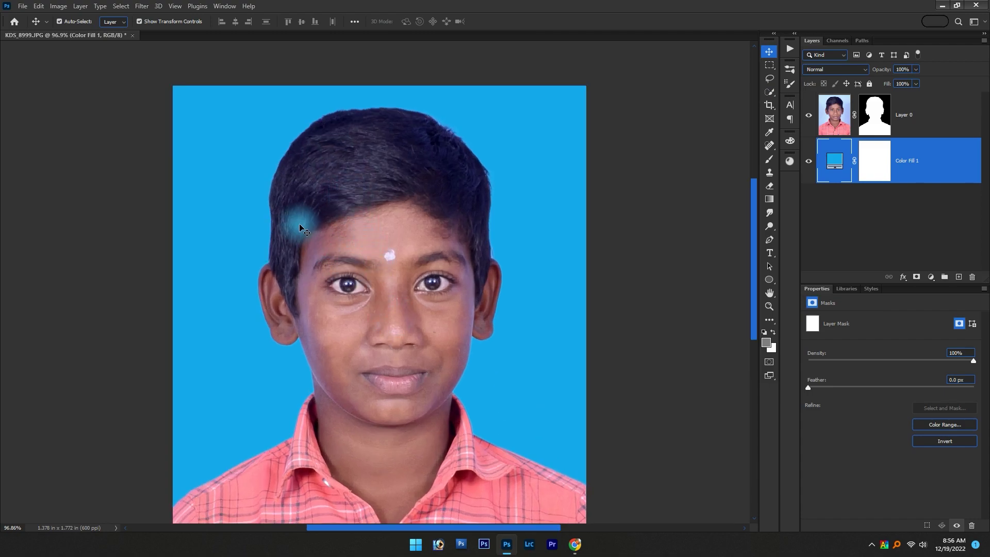
pyautogui.scroll(1, 433, 346)
pyautogui.scroll(1, 416, 313)
pyautogui.rightClick(388, 261)
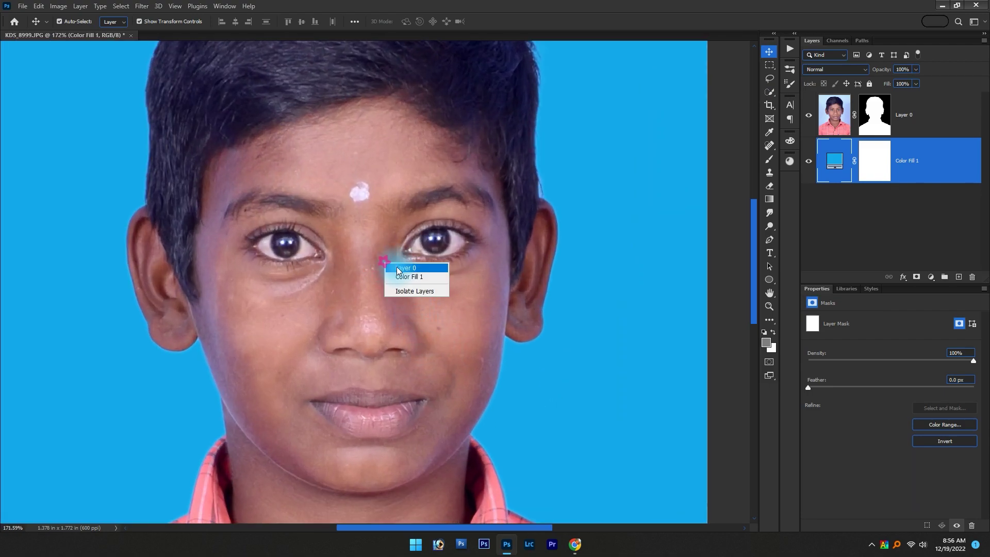
pyautogui.click(396, 266)
pyautogui.scroll(-1, 398, 266)
pyautogui.scroll(-1, 400, 270)
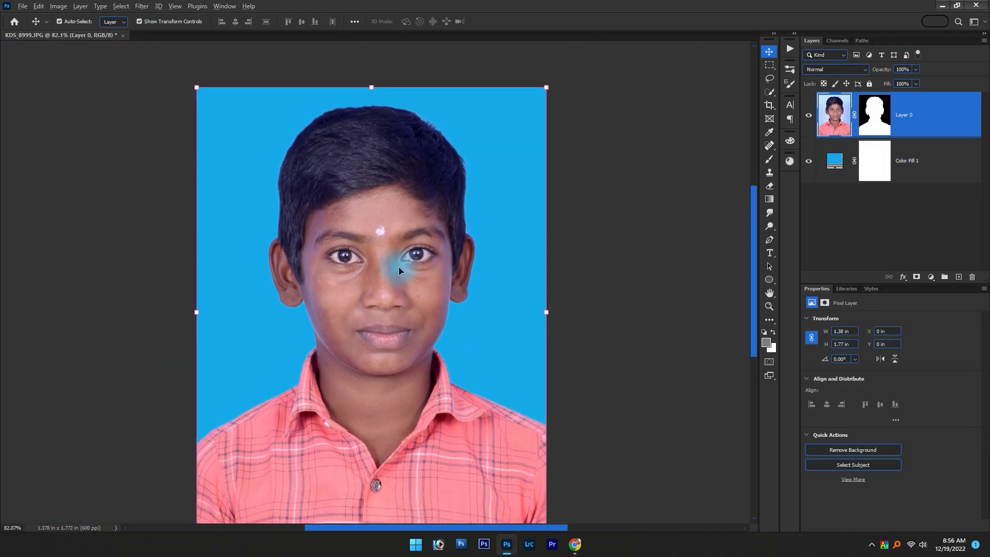
pyautogui.hotkey('alt', 'i')
# Raise brightness slightly and set contrast to 14 in Brightness/Contrast.
pyautogui.press('a')
pyautogui.press('c')
pyautogui.press('Up')
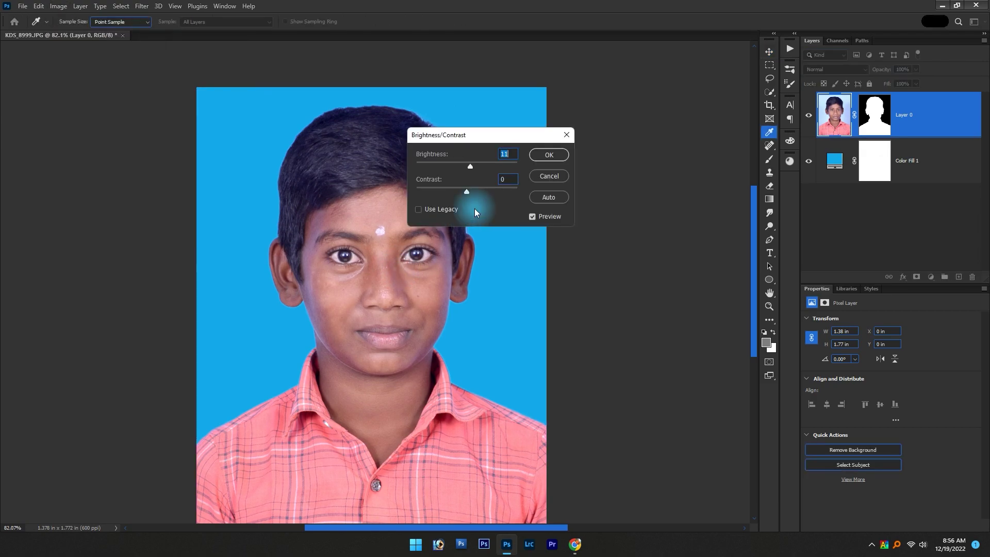
pyautogui.press('Up')
pyautogui.press('Tab')
pyautogui.write('14')
pyautogui.press('Return')
# Quick Select the boy's shirt and feather the selection by 2 px.
pyautogui.scroll(-1, 475, 209)
pyautogui.press('w')
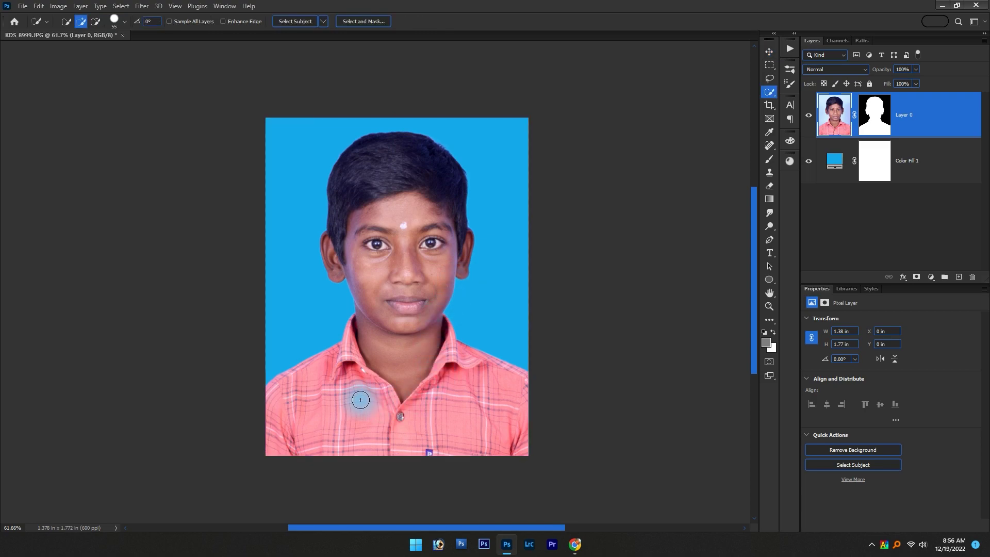
pyautogui.moveTo(346, 365)
pyautogui.mouseDown()
pyautogui.moveTo(304, 404)
pyautogui.moveTo(531, 391)
pyautogui.moveTo(469, 388)
pyautogui.mouseUp()
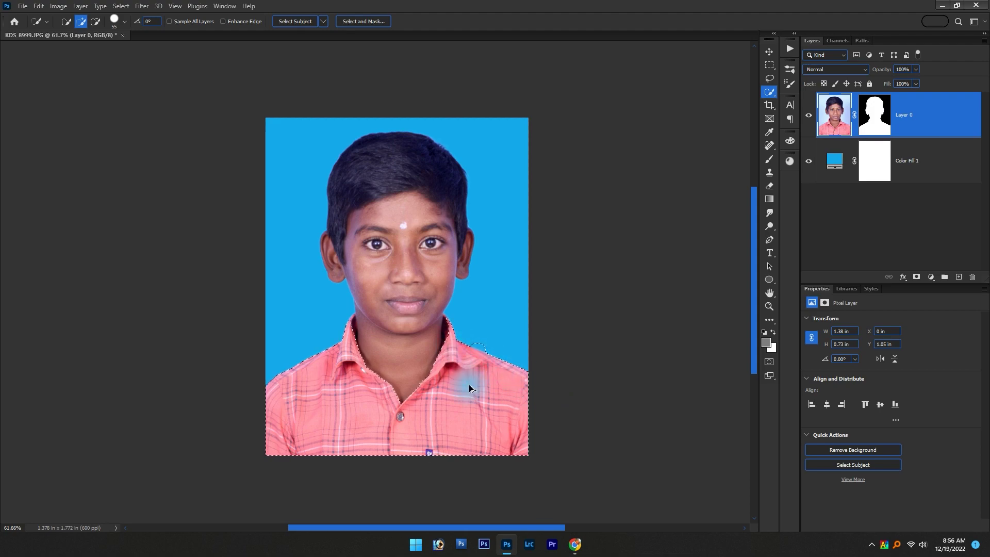
pyautogui.hotkey('shift', 'F6')
pyautogui.write('2')
pyautogui.press('Return')
pyautogui.rightClick(470, 386)
pyautogui.press('Escape')
# Darken the shirt's midtones with Curves, set Color Balance +10/-11/-5, then deselect.
pyautogui.hotkey('ctrl', 'm')
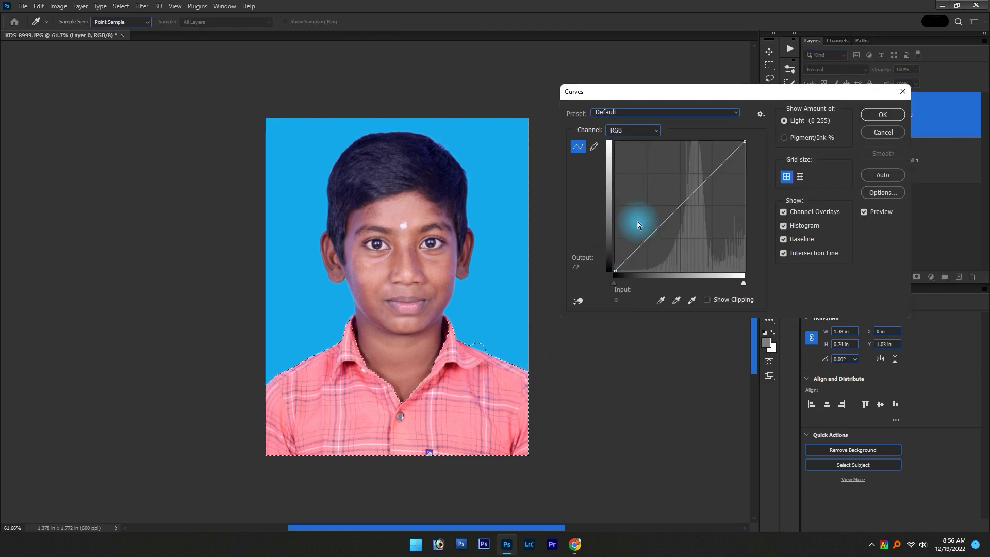
pyautogui.moveTo(672, 215); pyautogui.dragTo(681, 224)
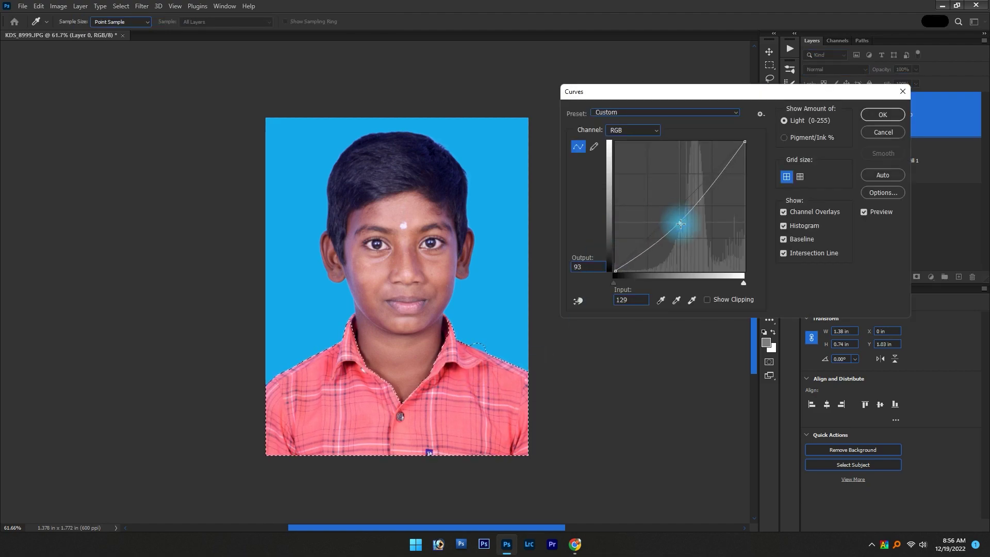
pyautogui.press('Return')
pyautogui.hotkey('ctrl', 'b')
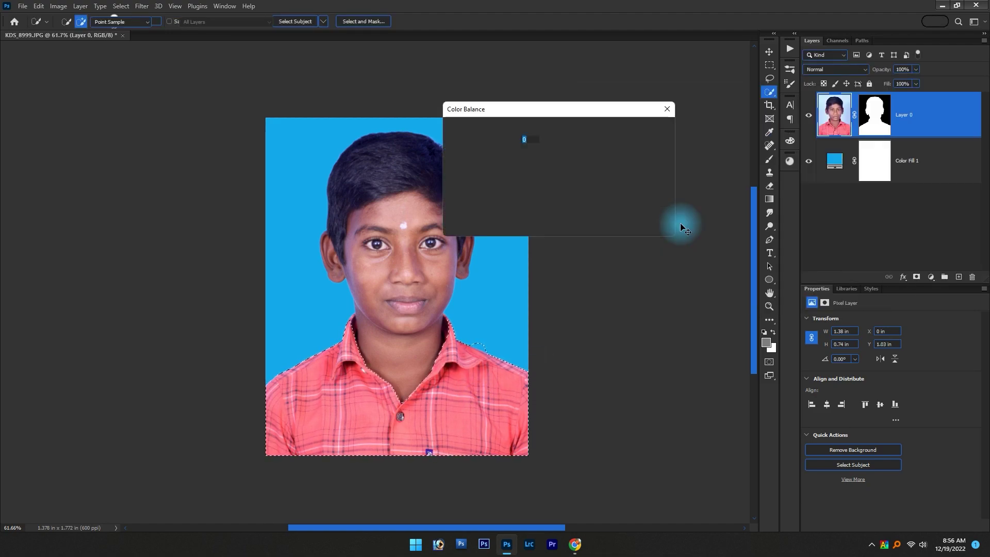
pyautogui.write('10')
pyautogui.press('Tab')
pyautogui.write('-11')
pyautogui.press('Tab')
pyautogui.write('-5')
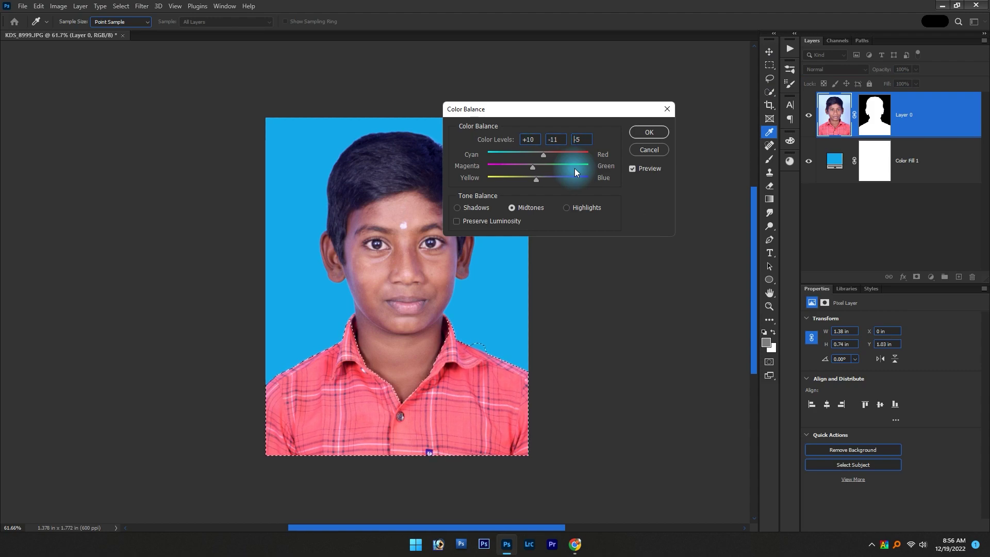
pyautogui.press('Return')
pyautogui.hotkey('ctrl', 'd')
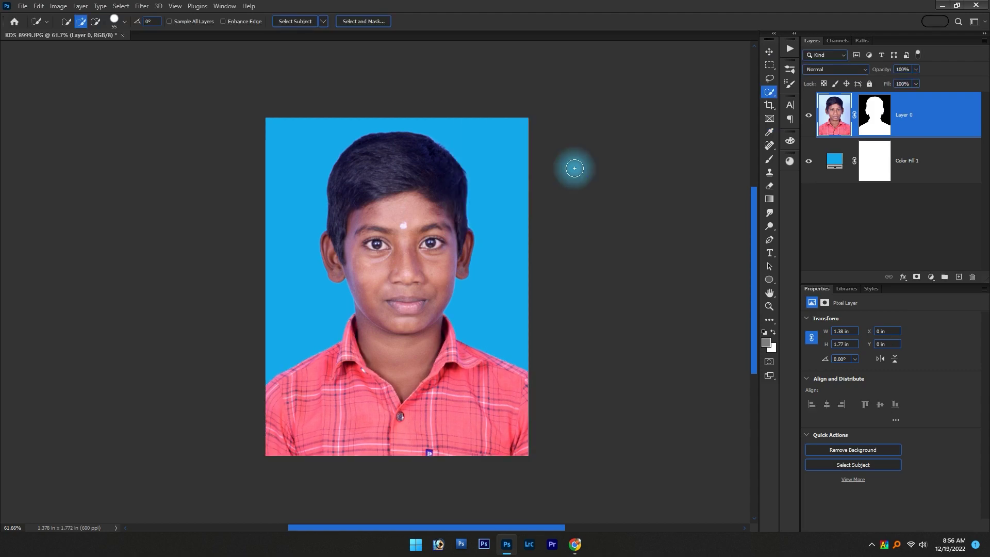
pyautogui.press('v')
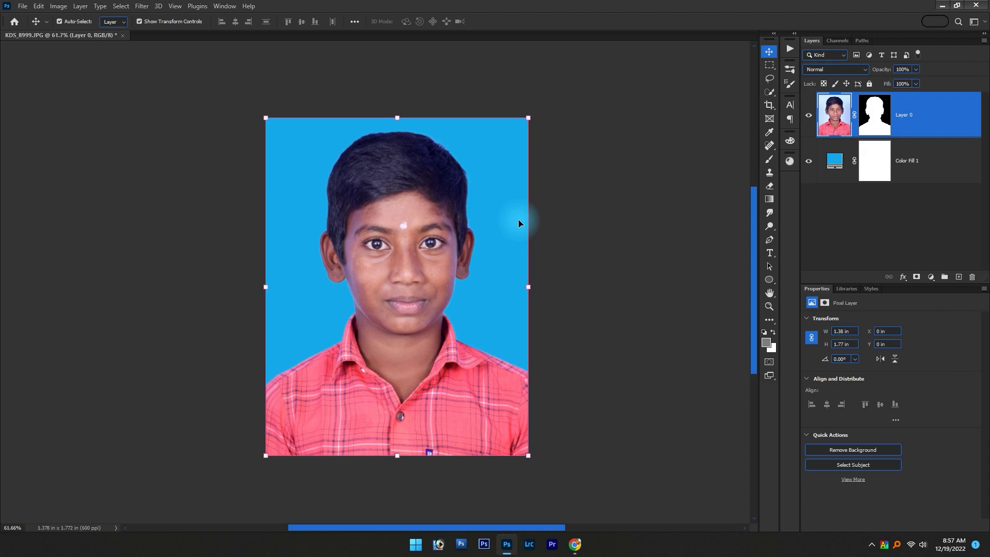
# Merge the blue background and portrait into one layer and return to the KDS_8999 document.
pyautogui.hotkey('ctrl', 'shift', 'e')
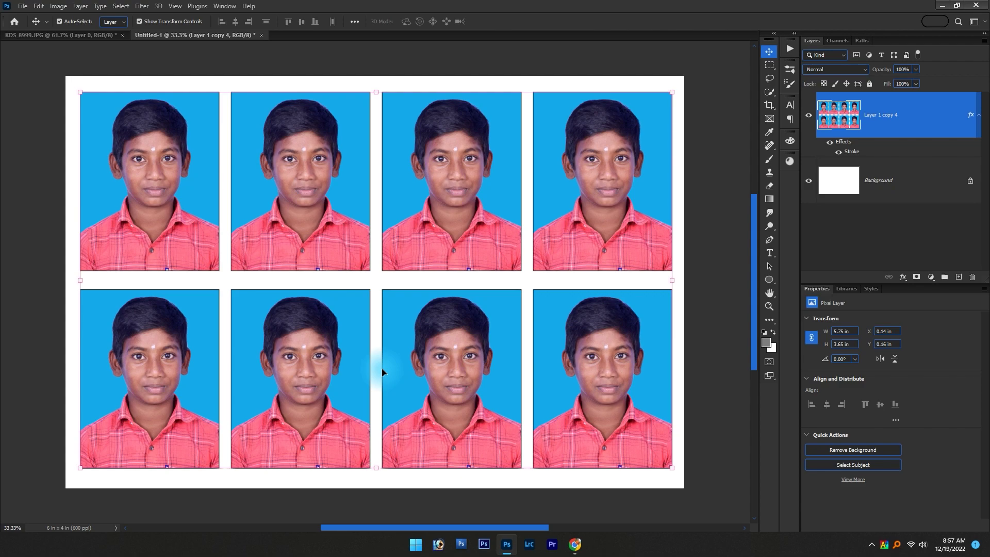
pyautogui.hotkey('ctrl', 'Tab')
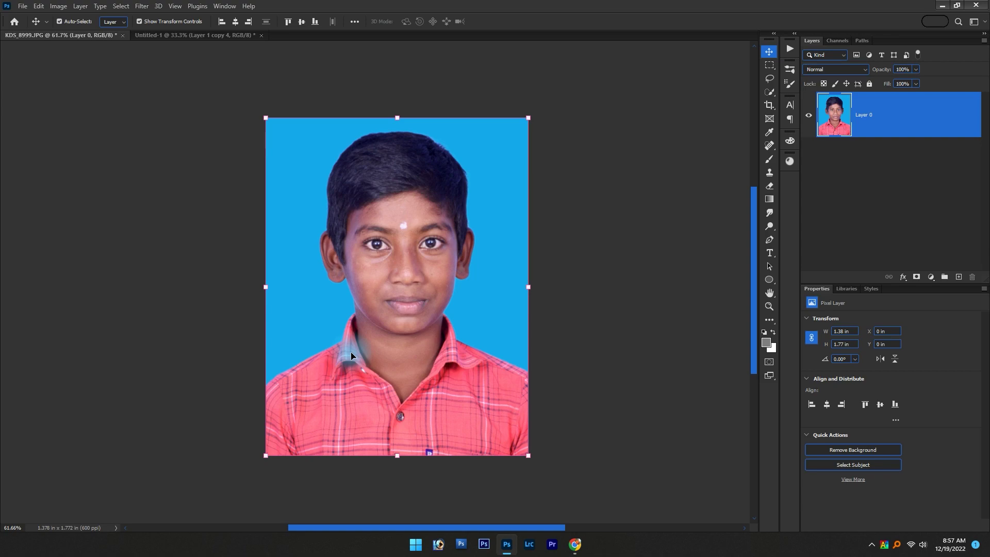
# In Save As, create and open a new PP 2022 folder on the G: drive.
pyautogui.hotkey('ctrl', 'shift', 's')
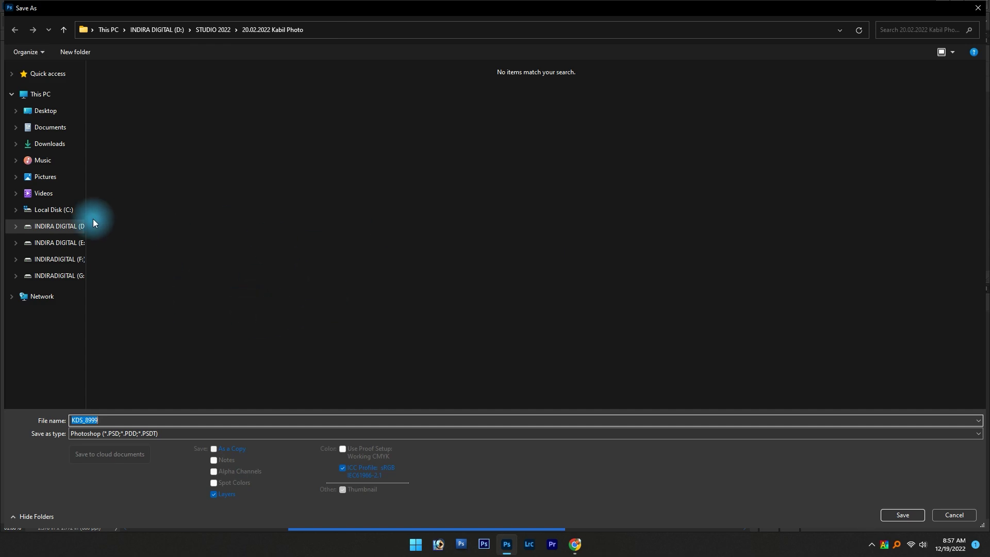
pyautogui.click(59, 242)
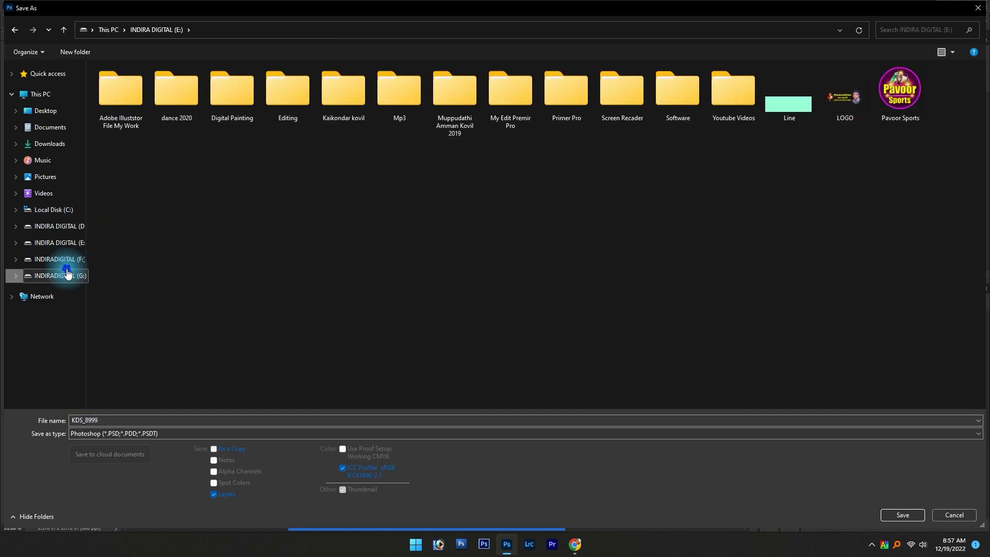
pyautogui.click(67, 273)
pyautogui.click(410, 282)
pyautogui.hotkey('ctrl', 'shift', 'n')
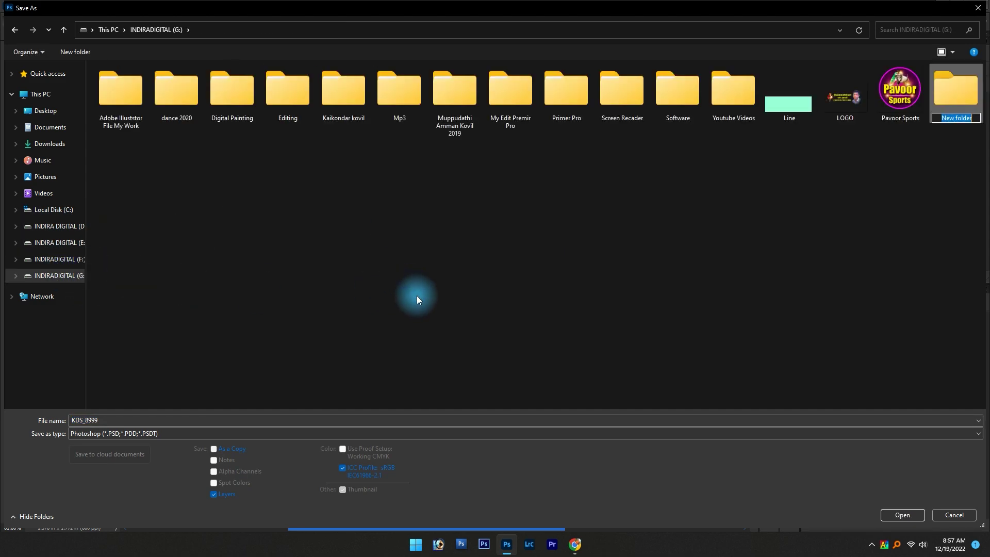
pyautogui.write('202')
pyautogui.write('2')
pyautogui.press('Home')
pyautogui.write('PP')
pyautogui.press('Return')
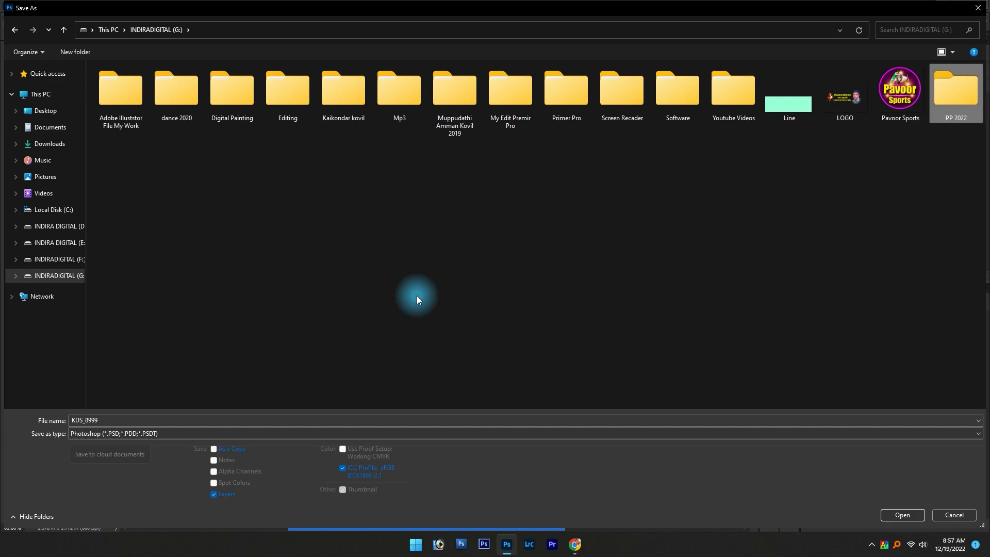
pyautogui.press('Return')
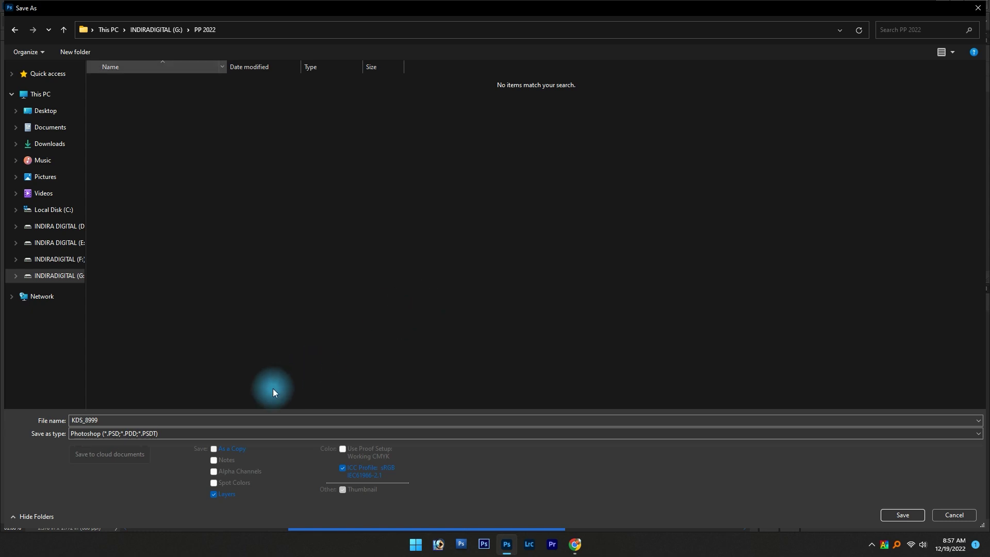
# Save the portrait there as a maximum-quality JPEG named with the boy's name.
pyautogui.press('Tab')
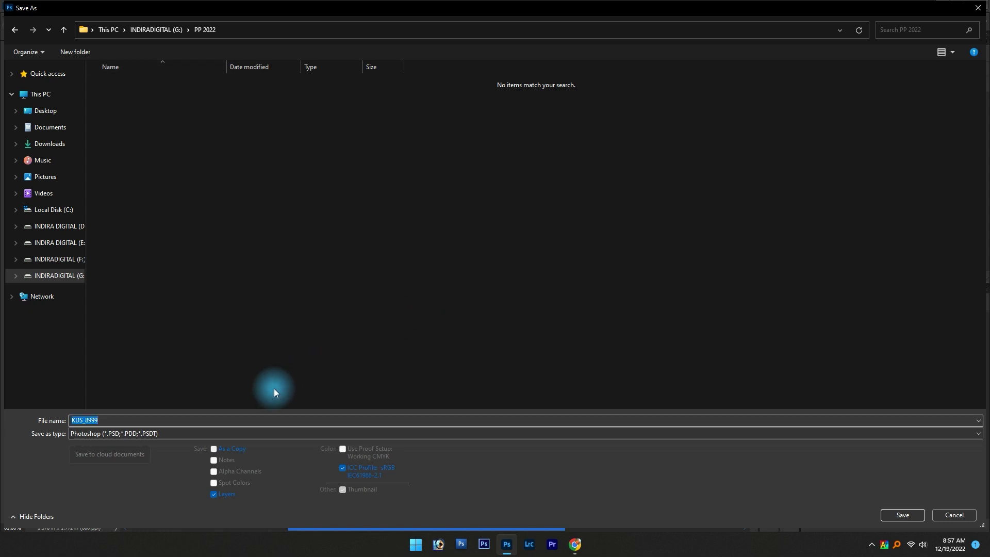
pyautogui.press('BackSpace')
pyautogui.write('Kabil')
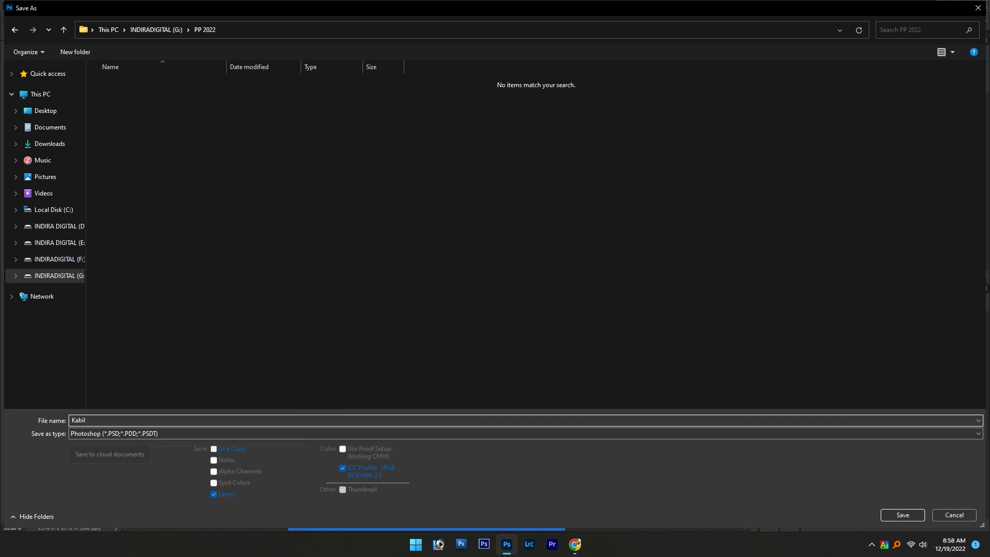
pyautogui.write('Arasu')
pyautogui.click(325, 433)
pyautogui.click(325, 411)
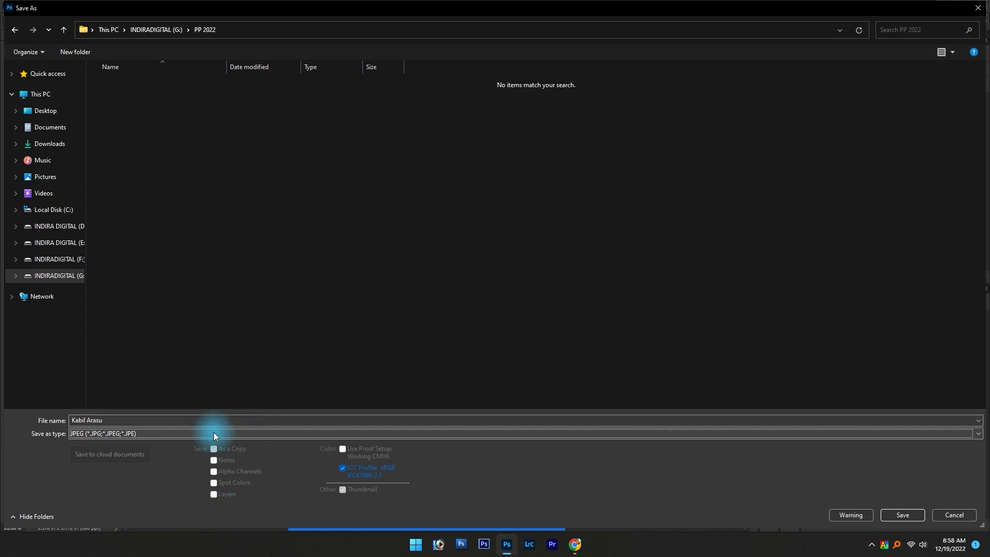
pyautogui.click(124, 439)
pyautogui.click(900, 515)
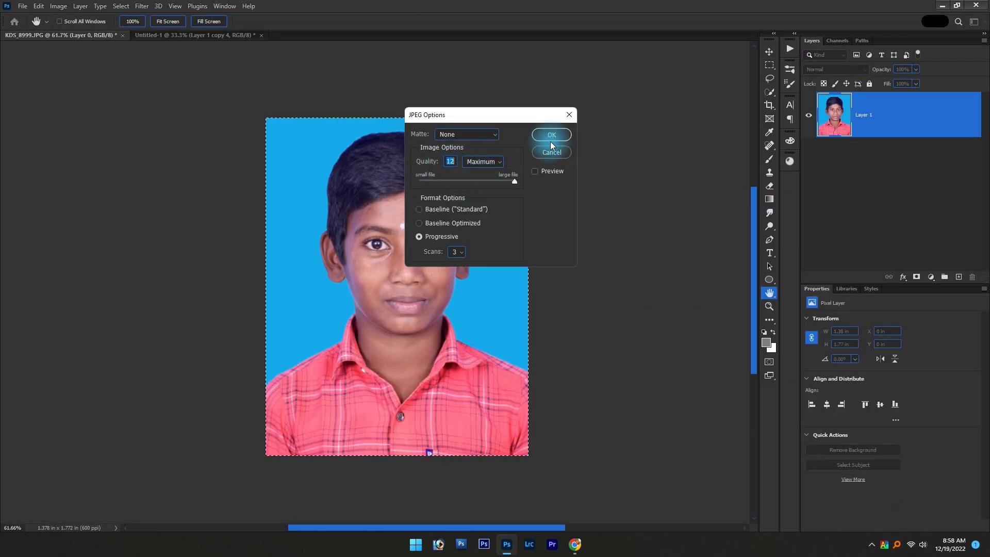
pyautogui.click(551, 135)
# Close KDS_8999.JPG and the Untitled-1 print sheet without saving changes.
pyautogui.hotkey('ctrl', 'w')
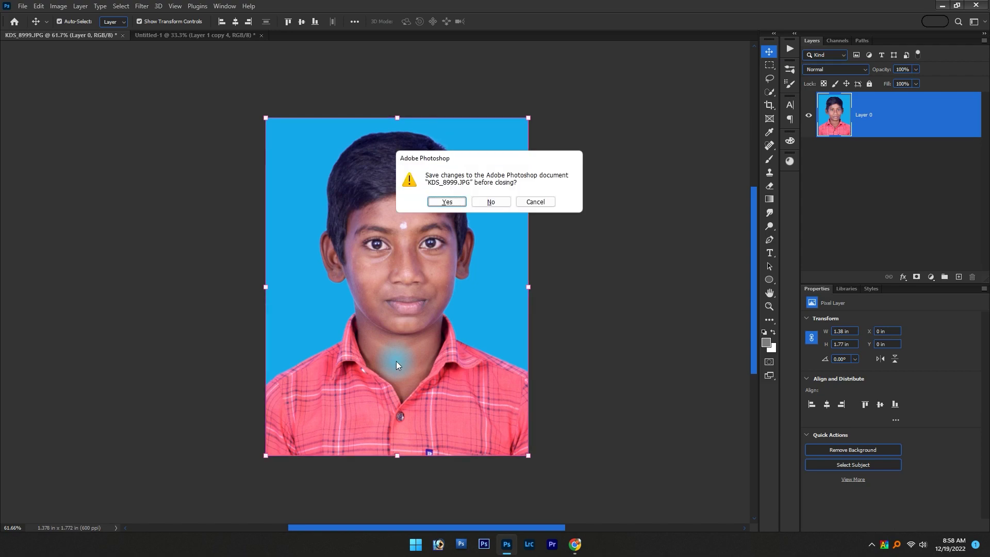
pyautogui.press('n')
pyautogui.press('ctrl')
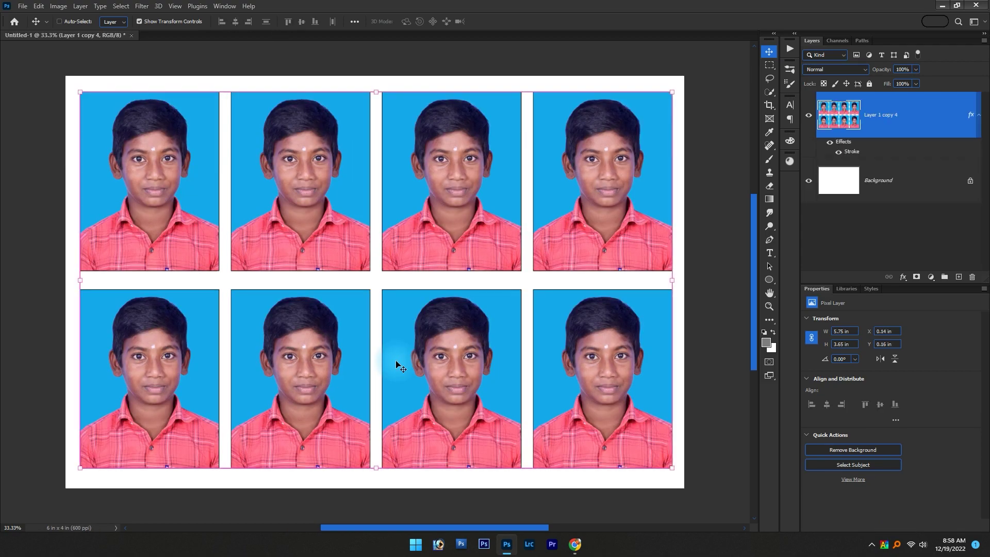
pyautogui.hotkey('ctrl', 'w')
pyautogui.press('n')
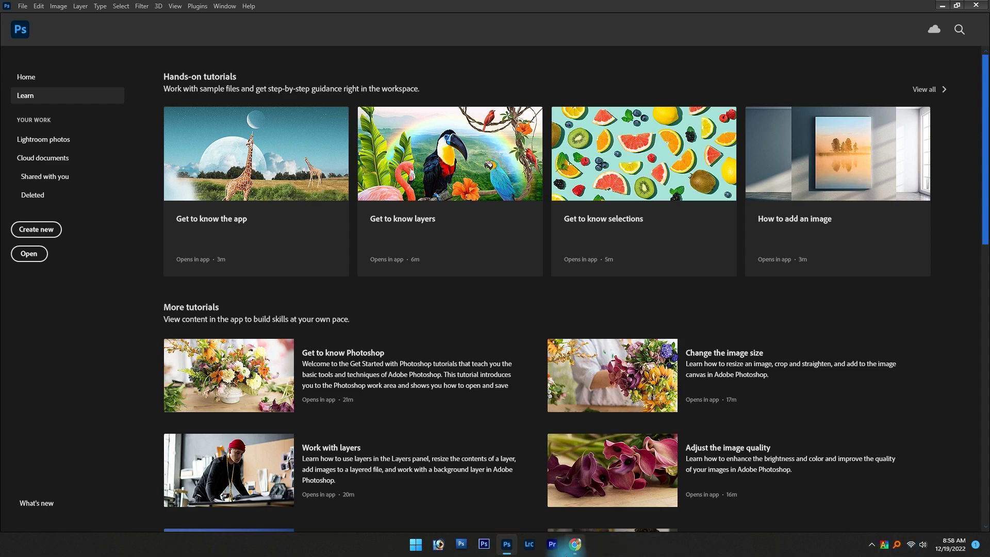
# Search 'everything search' in Chrome and start the Everything installer download.
pyautogui.click(578, 546)
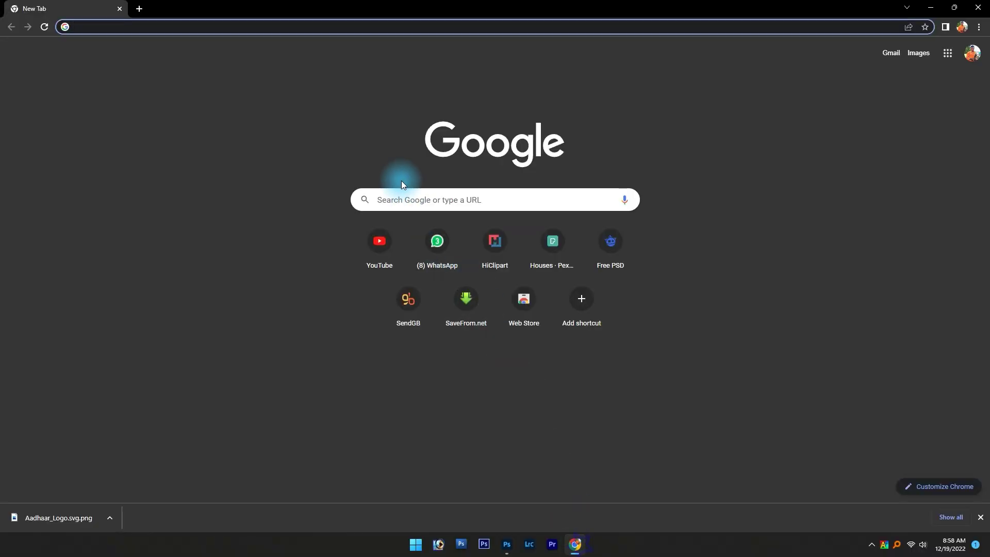
pyautogui.click(388, 199)
pyautogui.write('everything sear')
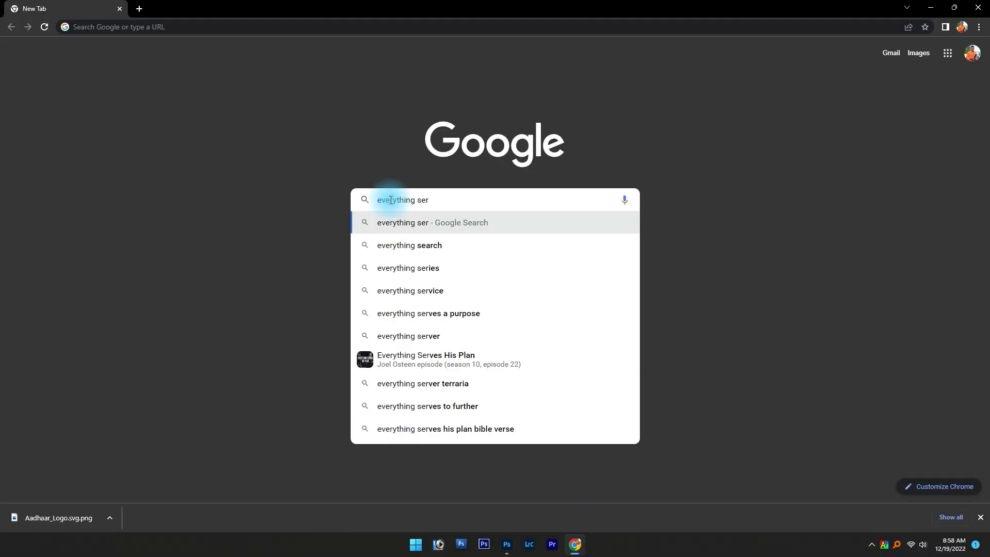
pyautogui.press('Down')
pyautogui.press('Return')
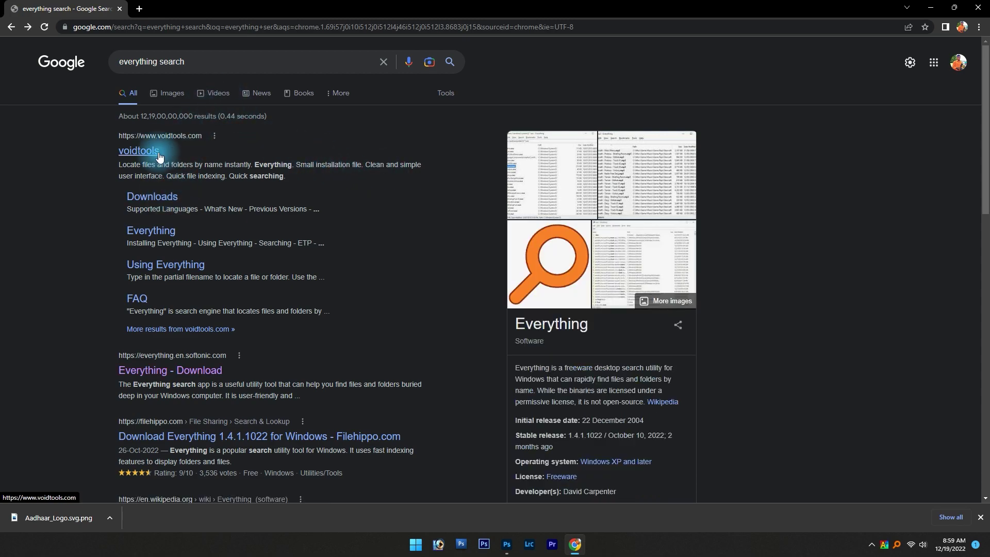
pyautogui.scroll(-2, 181, 166)
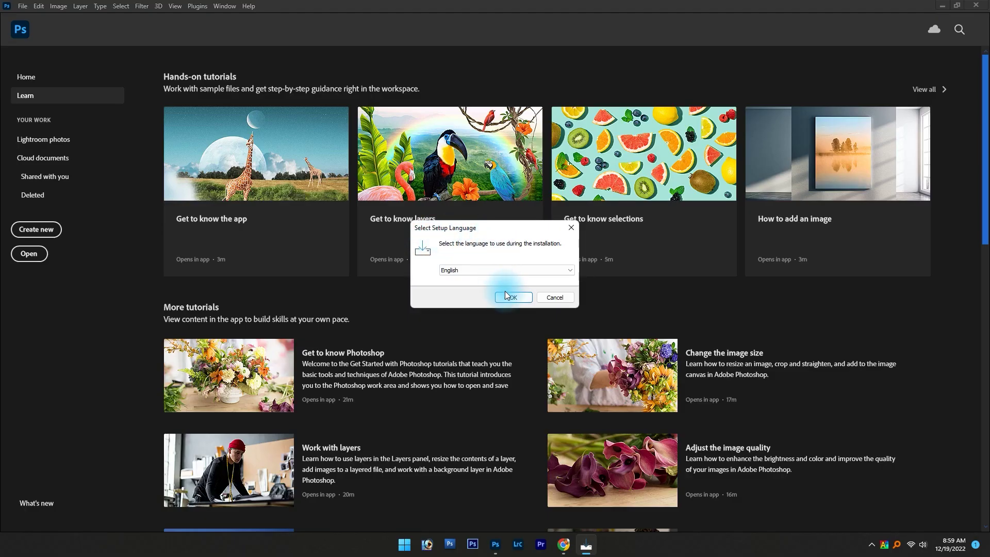
pyautogui.click(512, 298)
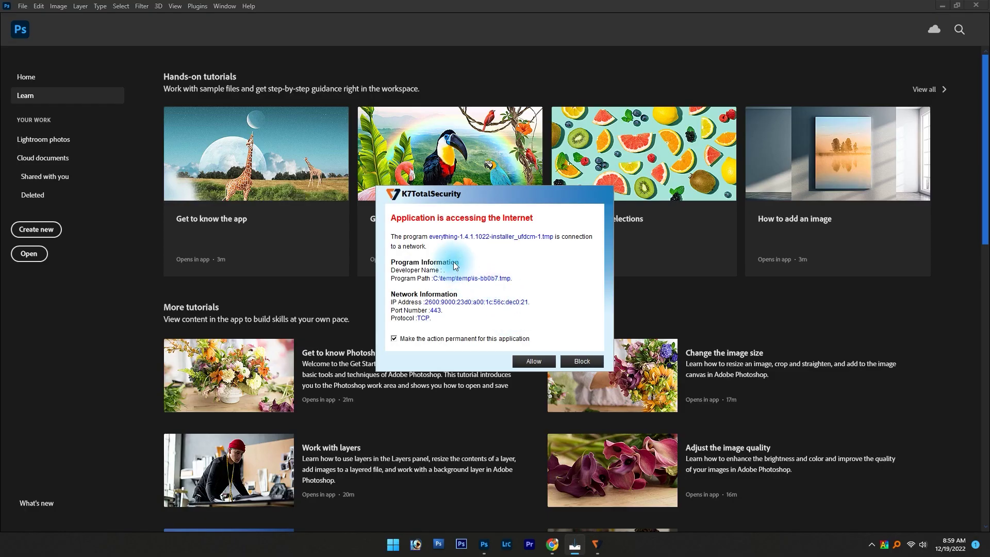
# Allow the Everything installer through K7TotalSecurity, finish the download, and choose Later.
pyautogui.click(534, 361)
pyautogui.moveTo(574, 544)
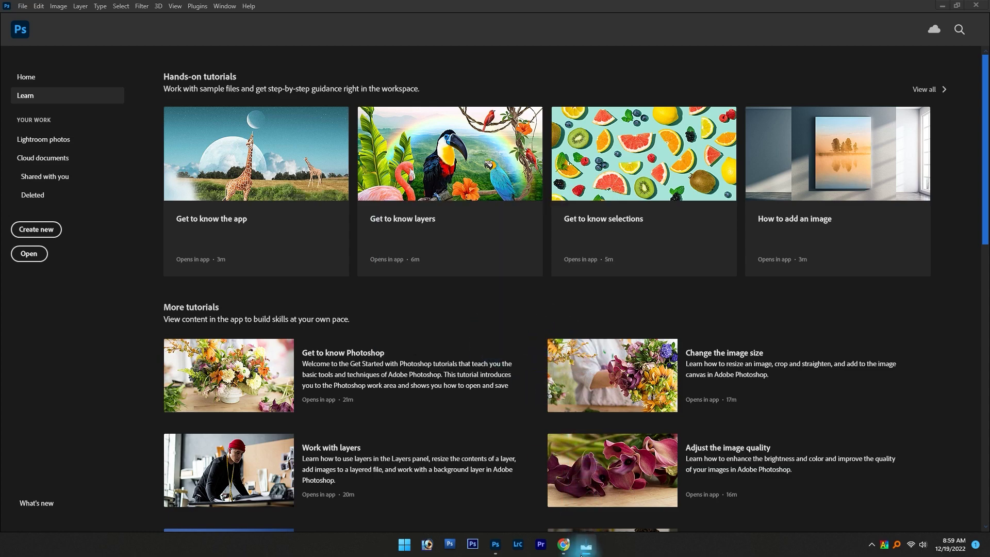
pyautogui.click(587, 496)
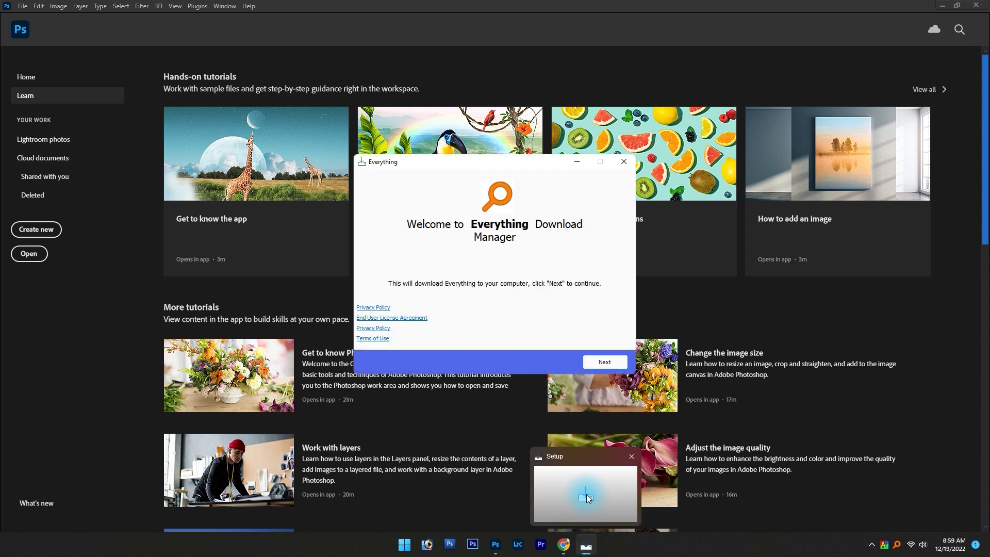
pyautogui.click(605, 363)
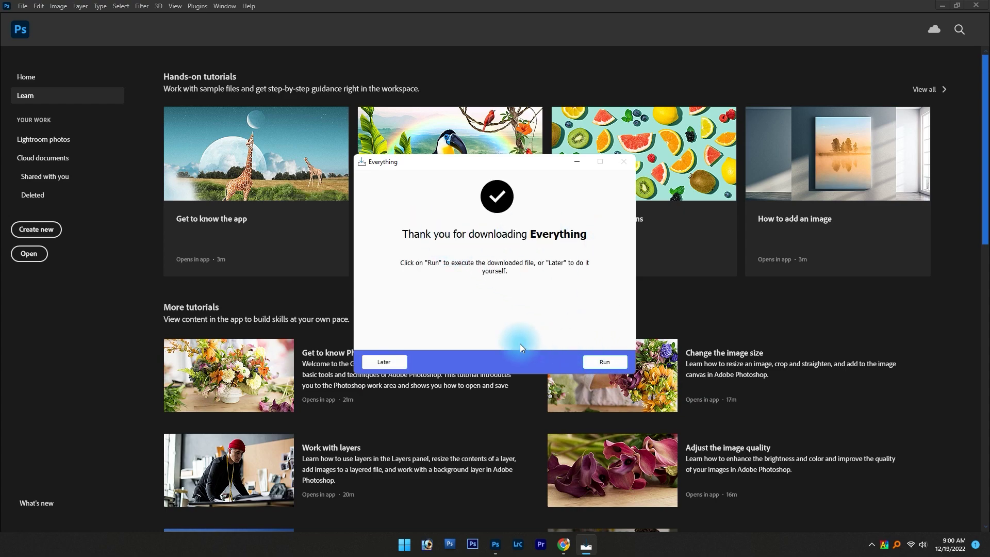
pyautogui.click(385, 363)
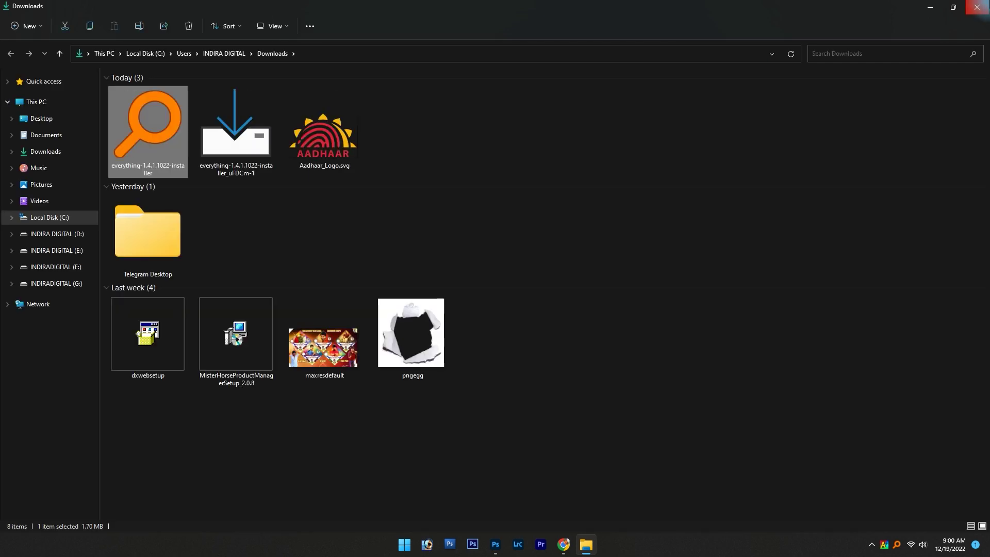
# Close the Downloads window and minimize Photoshop to reveal the desktop.
pyautogui.click(977, 7)
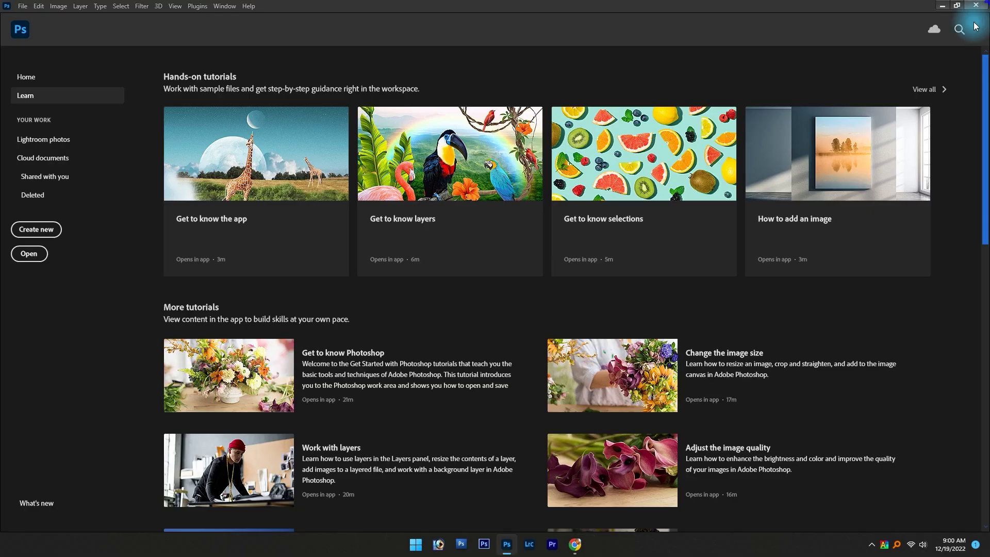
pyautogui.click(872, 545)
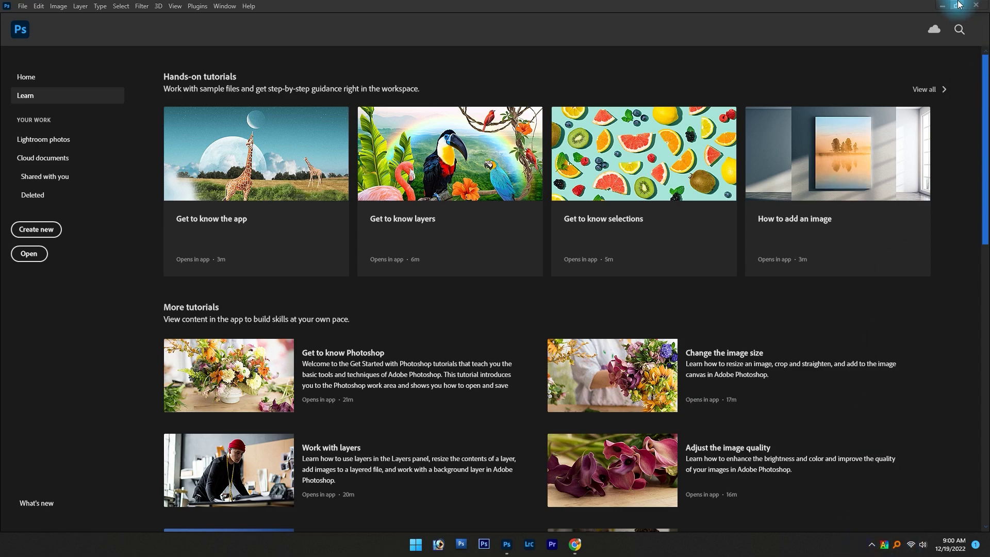
pyautogui.click(942, 5)
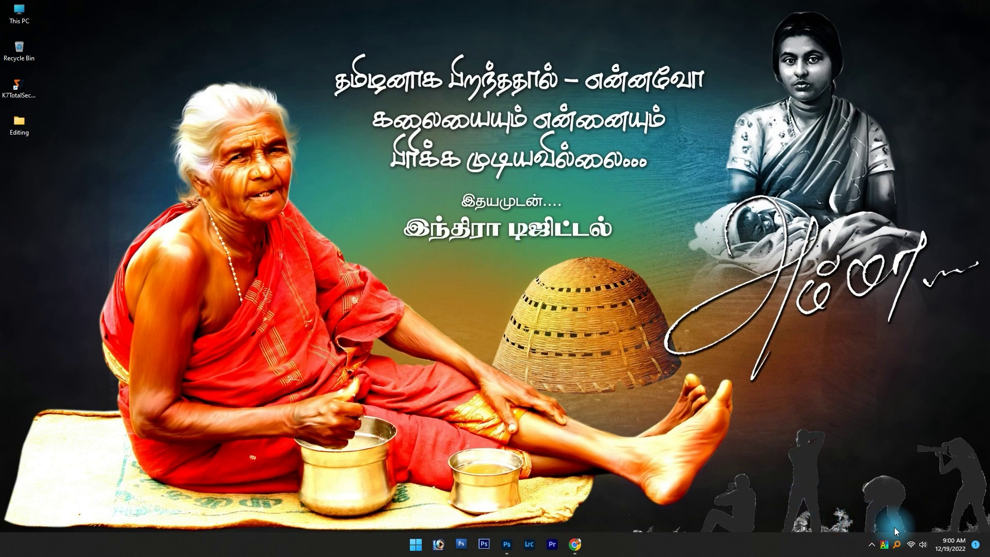
# Search Everything by the boy's name to locate the saved portrait JPEG.
pyautogui.click(897, 543)
pyautogui.click(298, 198)
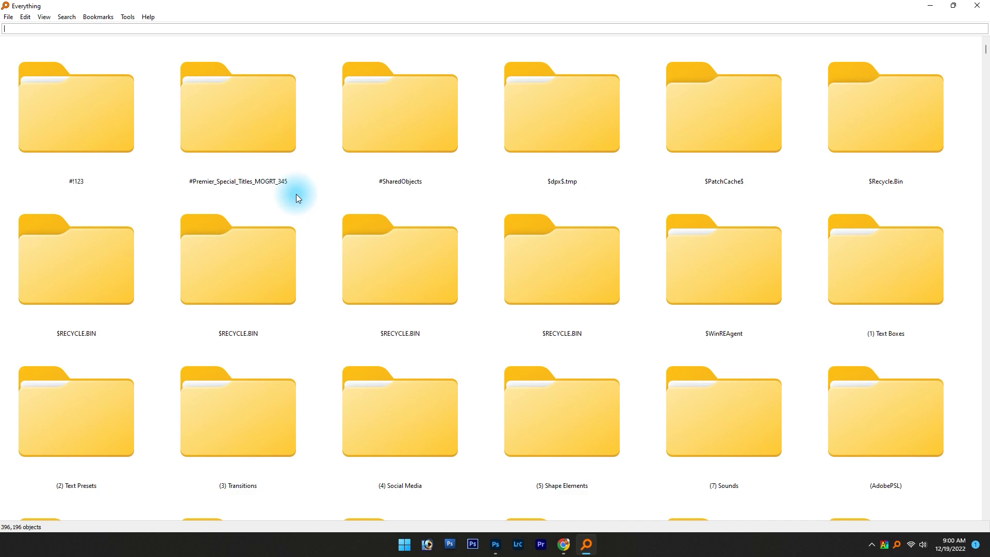
pyautogui.write('kabi')
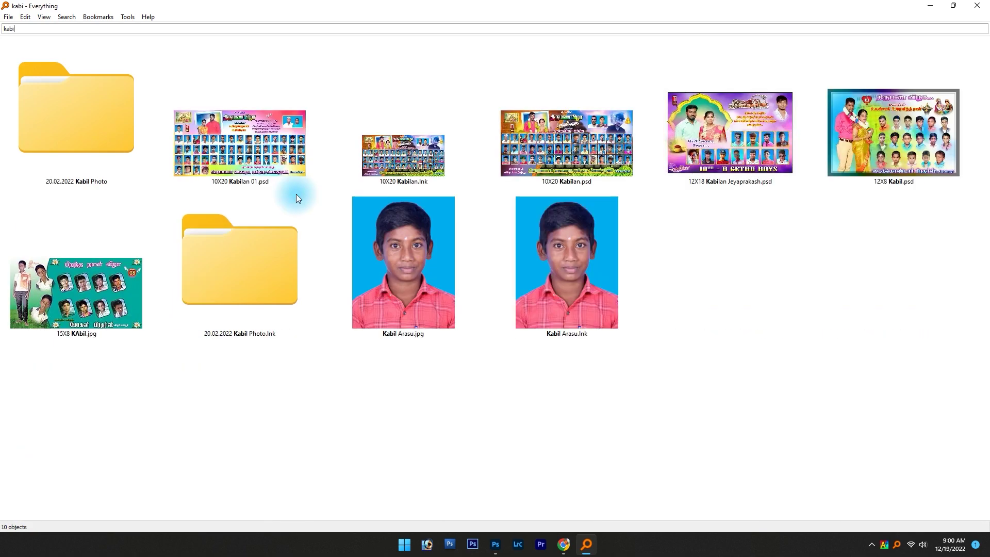
pyautogui.write('l aras')
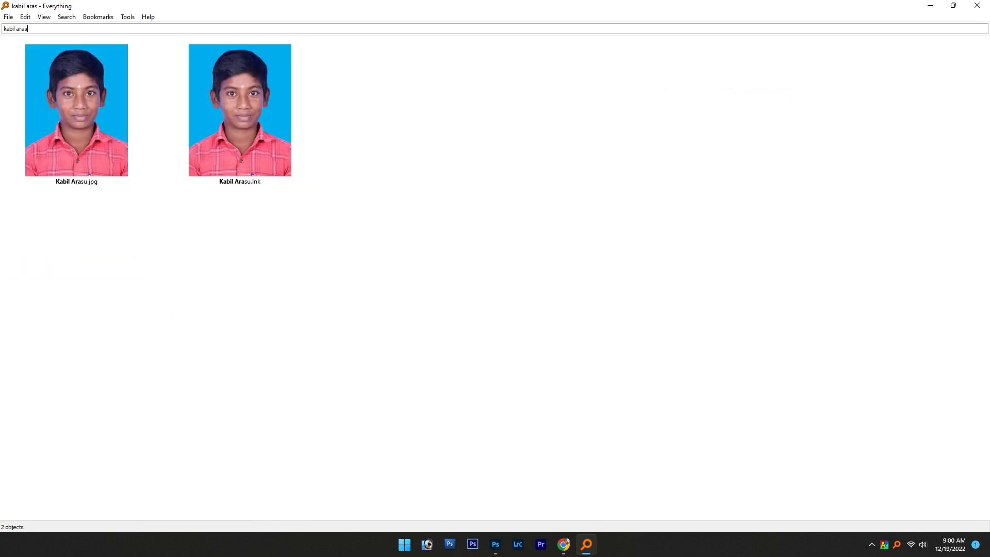
pyautogui.write('u')
# Open the saved portrait JPEG in Photoshop and save a copy with '01' appended to its name.
pyautogui.moveTo(82, 111)
pyautogui.mouseDown()
pyautogui.moveTo(362, 195)
pyautogui.moveTo(444, 92)
pyautogui.mouseUp()
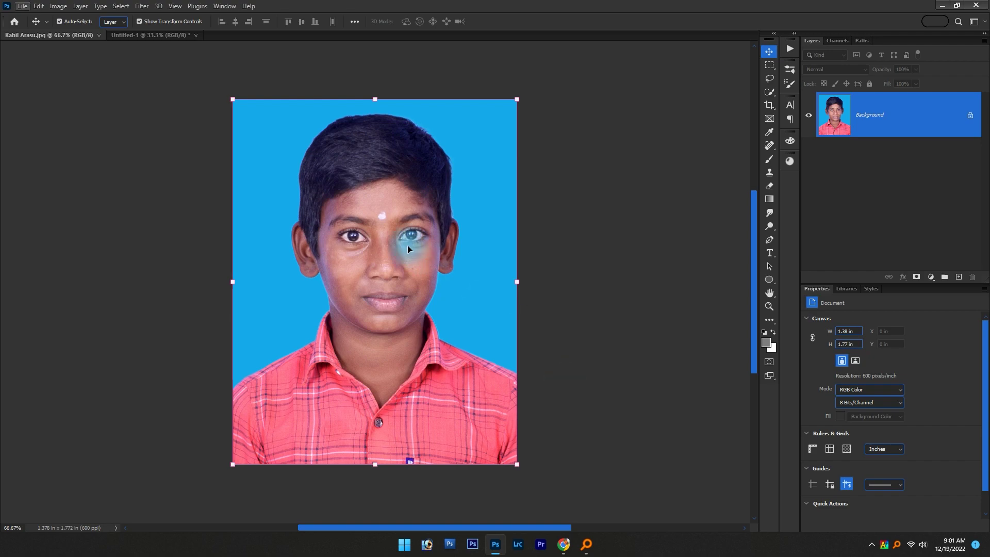
pyautogui.hotkey('ctrl', 'shift', 's')
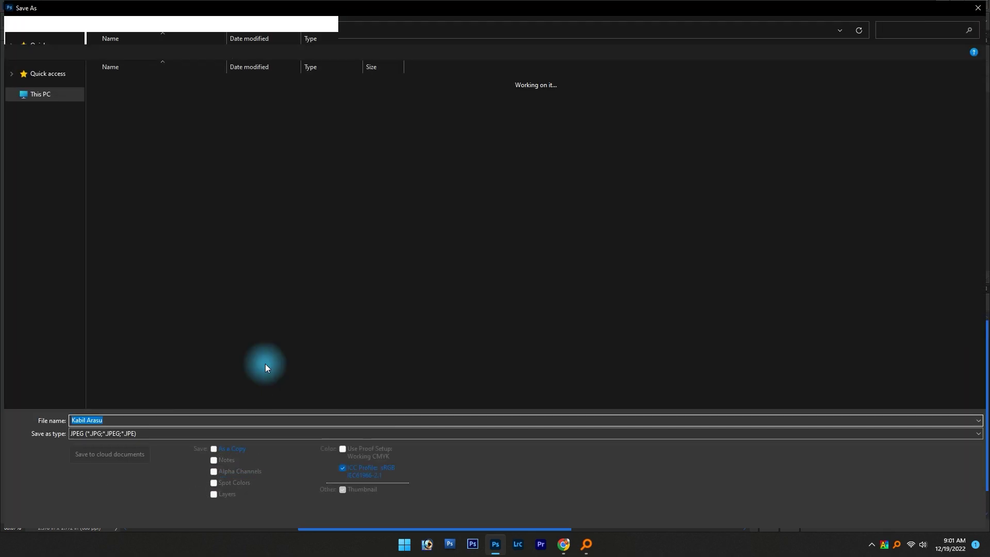
pyautogui.write(' 01')
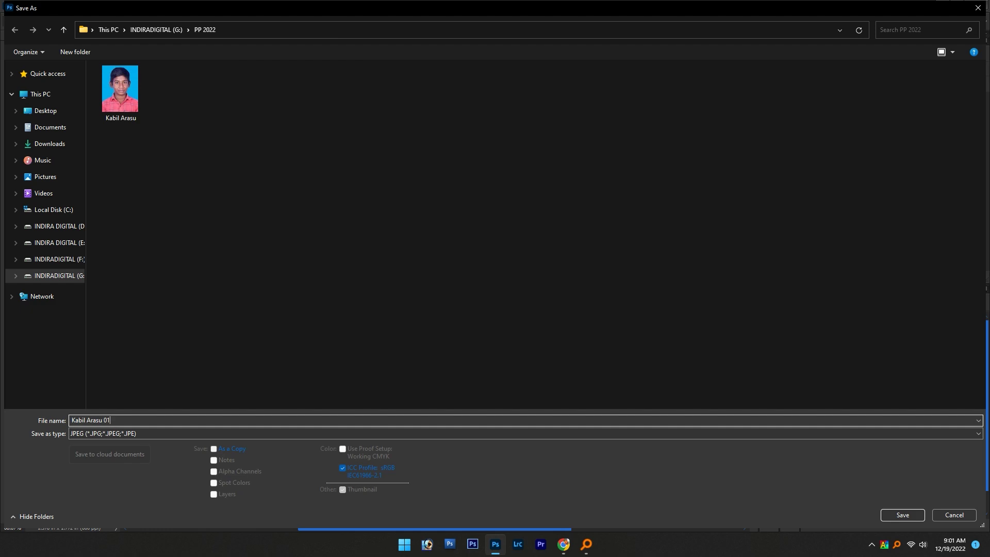
pyautogui.press('Return')
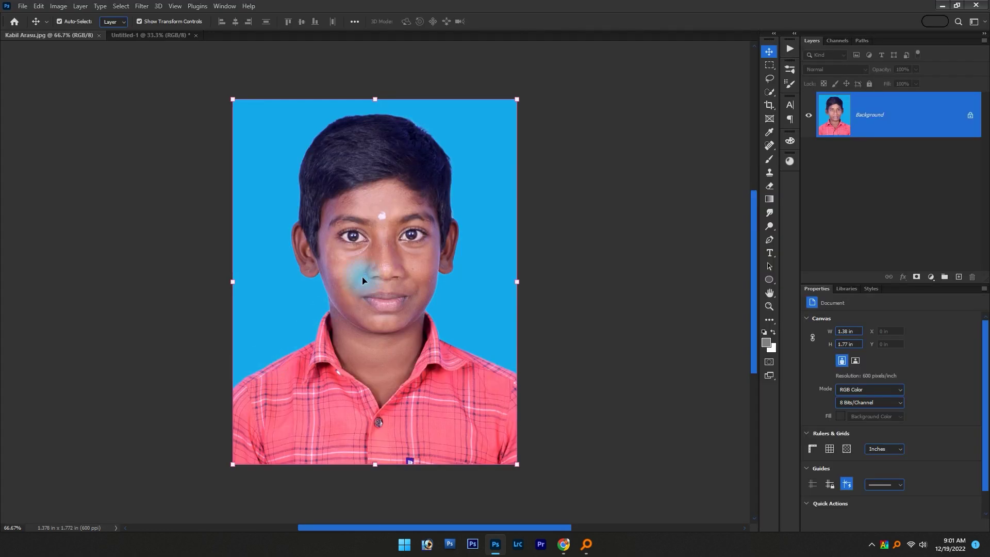